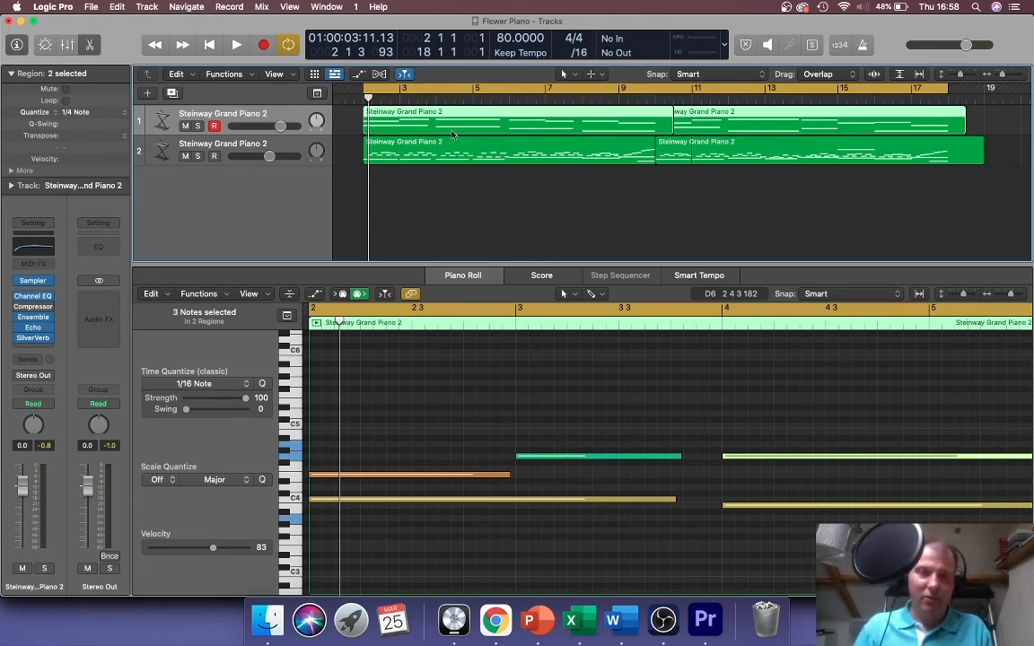
# Play the whole piano arrangement from bar 2 with the track effects switched on.
pyautogui.click(362, 99)
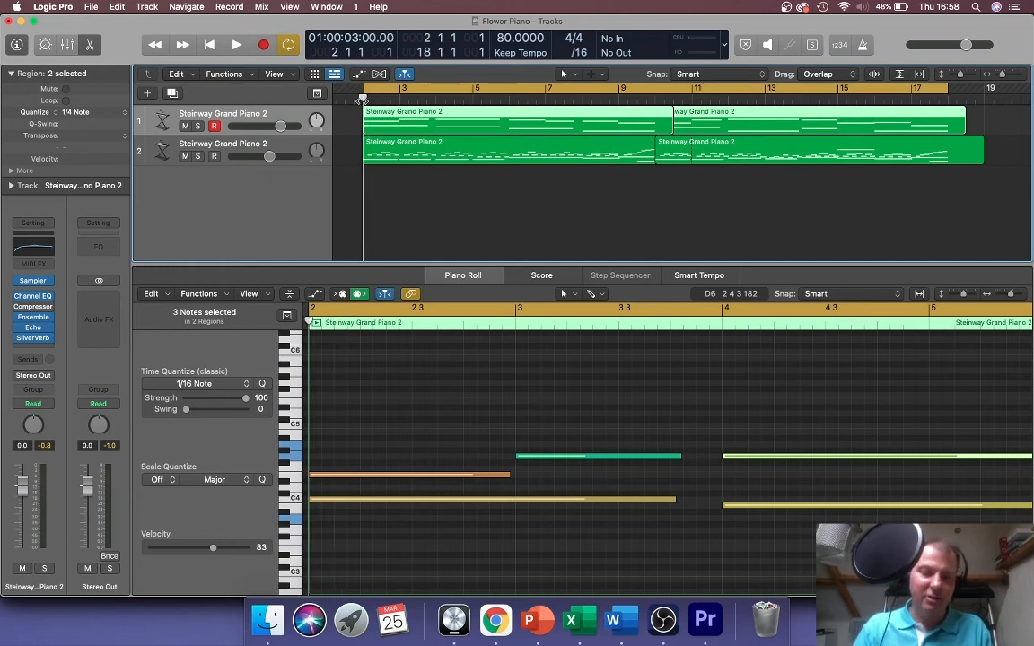
pyautogui.press('space')
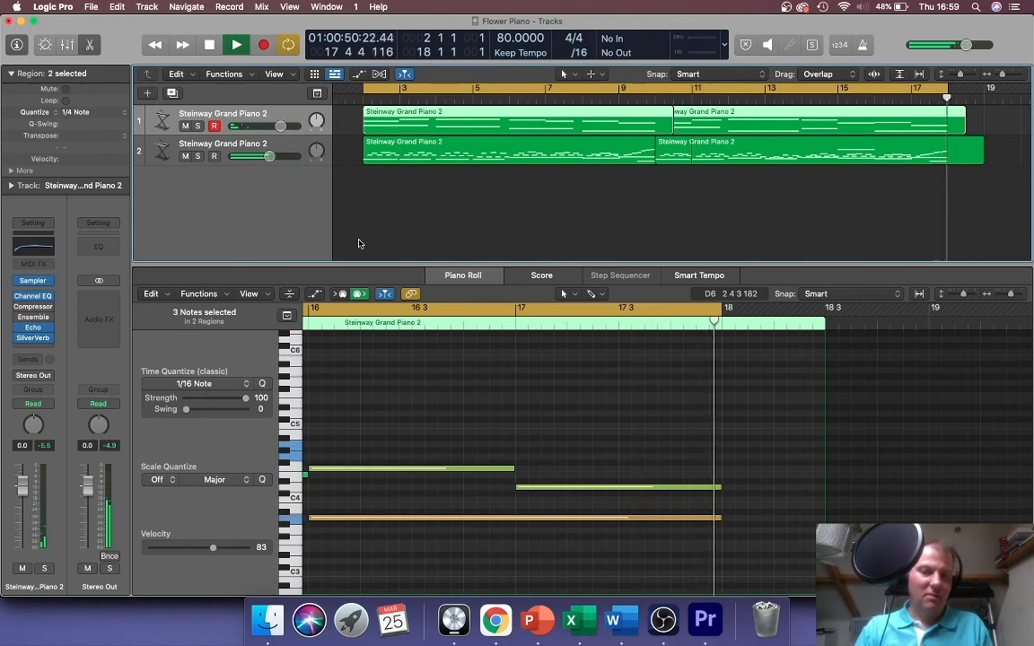
pyautogui.press('space')
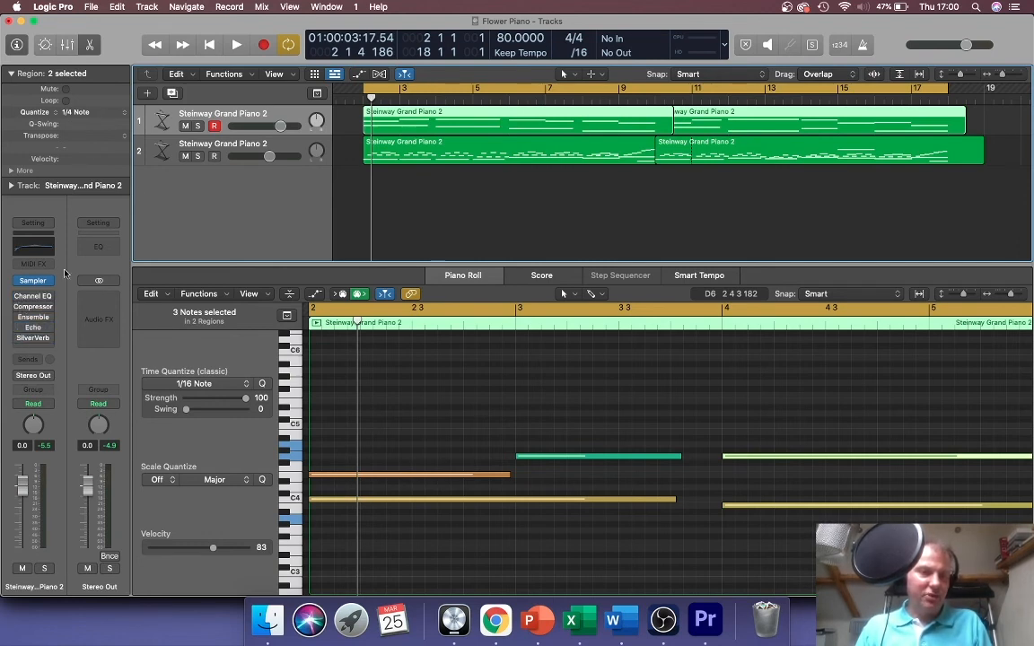
# Bypass the Channel EQ, Compressor and SilverVerb effects on the second piano track.
pyautogui.click(203, 144)
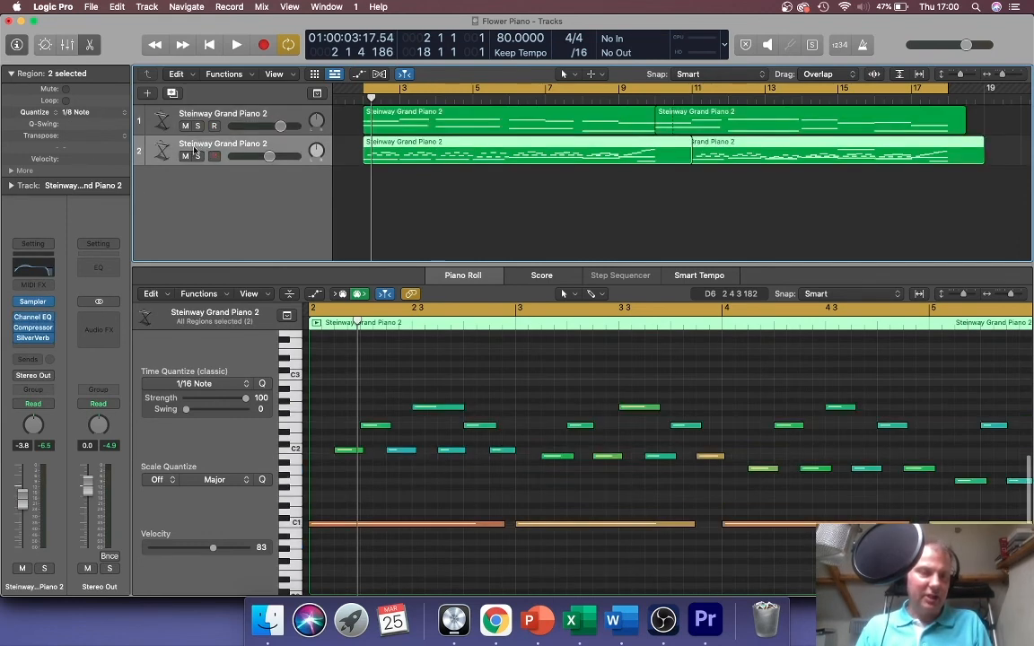
pyautogui.click(17, 320)
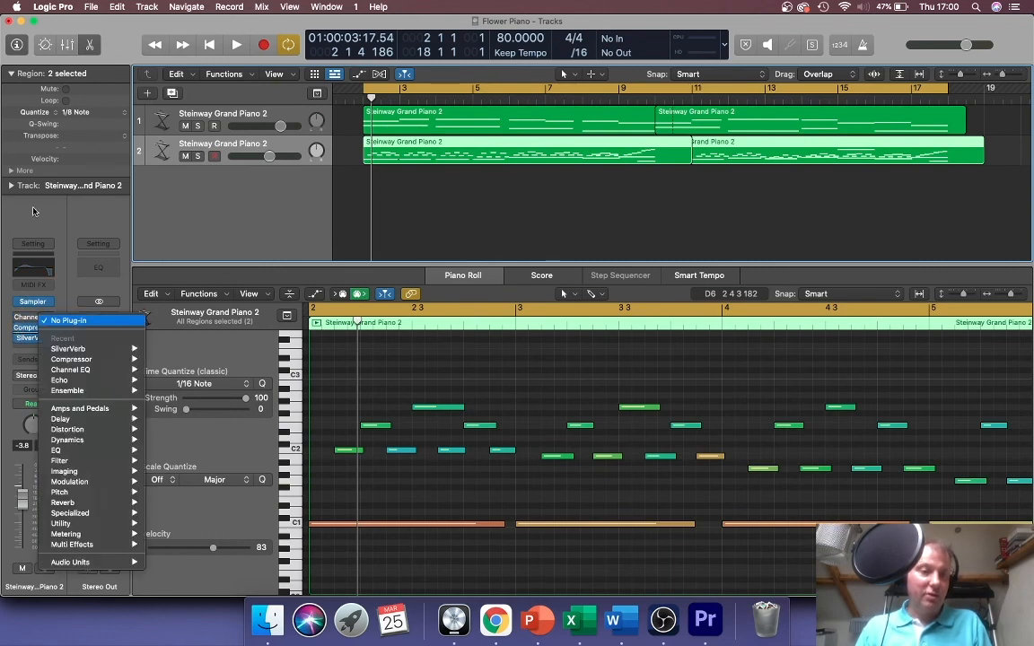
pyautogui.click(70, 369)
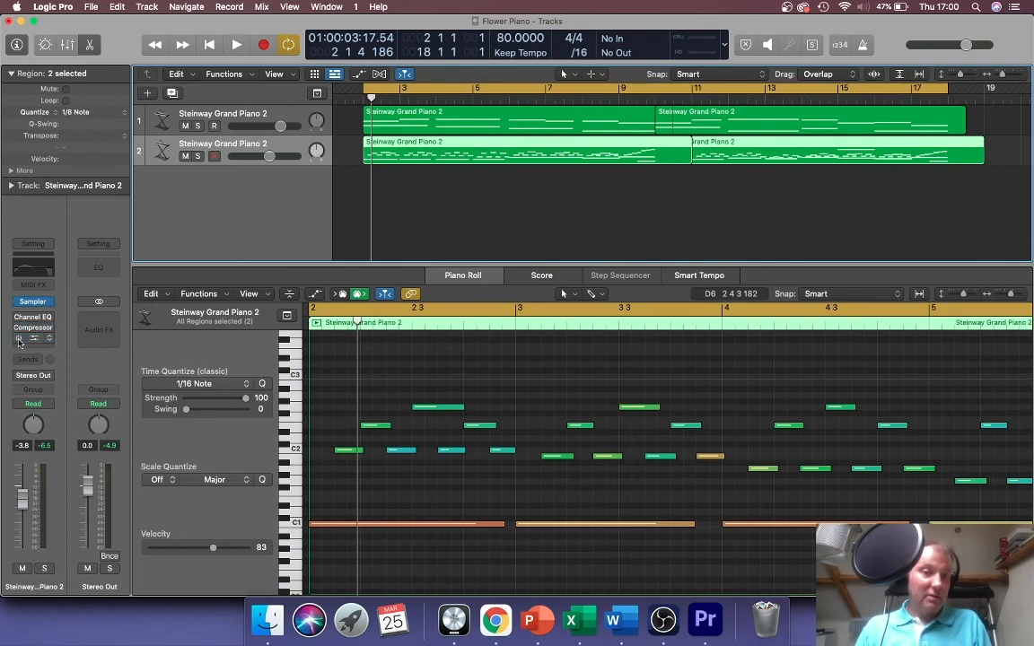
# Play the opening bars from bar 2 to hear both piano tracks without effects.
pyautogui.moveTo(371, 99); pyautogui.dragTo(364, 98)
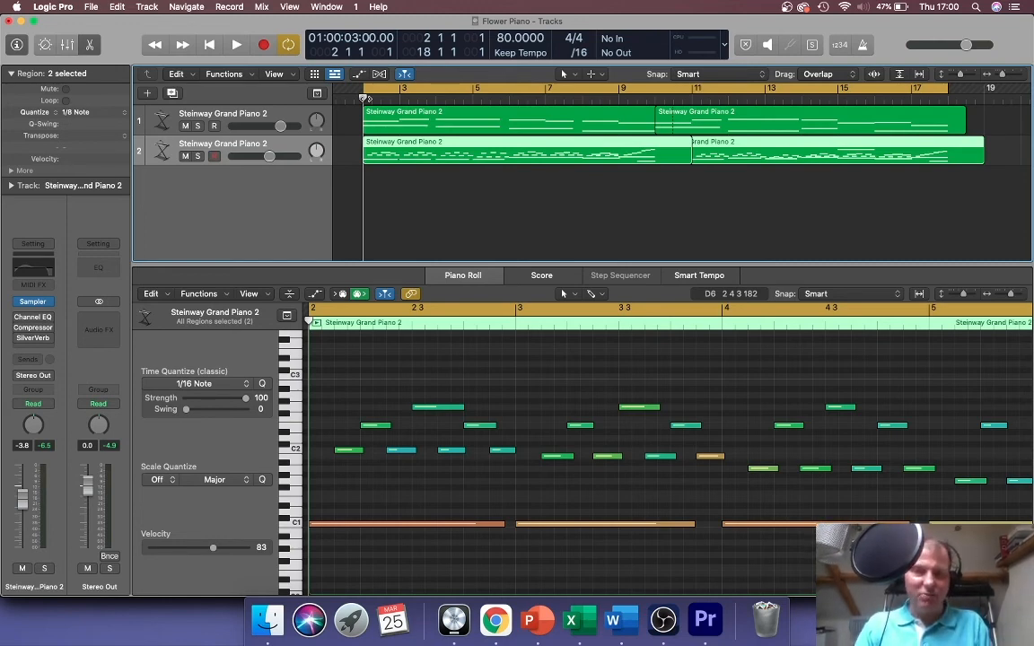
pyautogui.press('space')
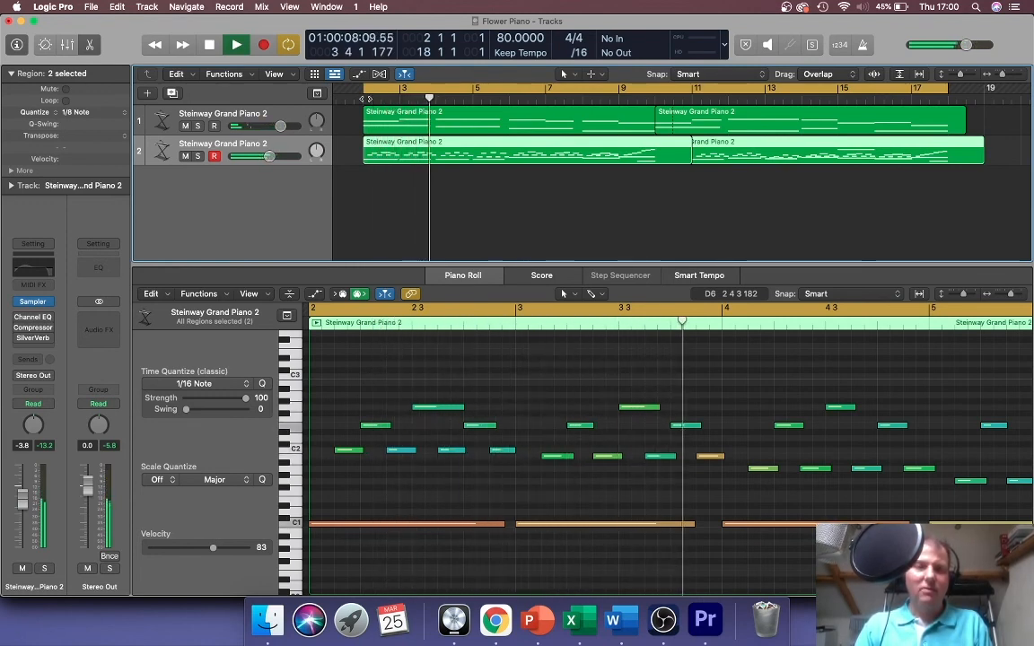
pyautogui.press('space')
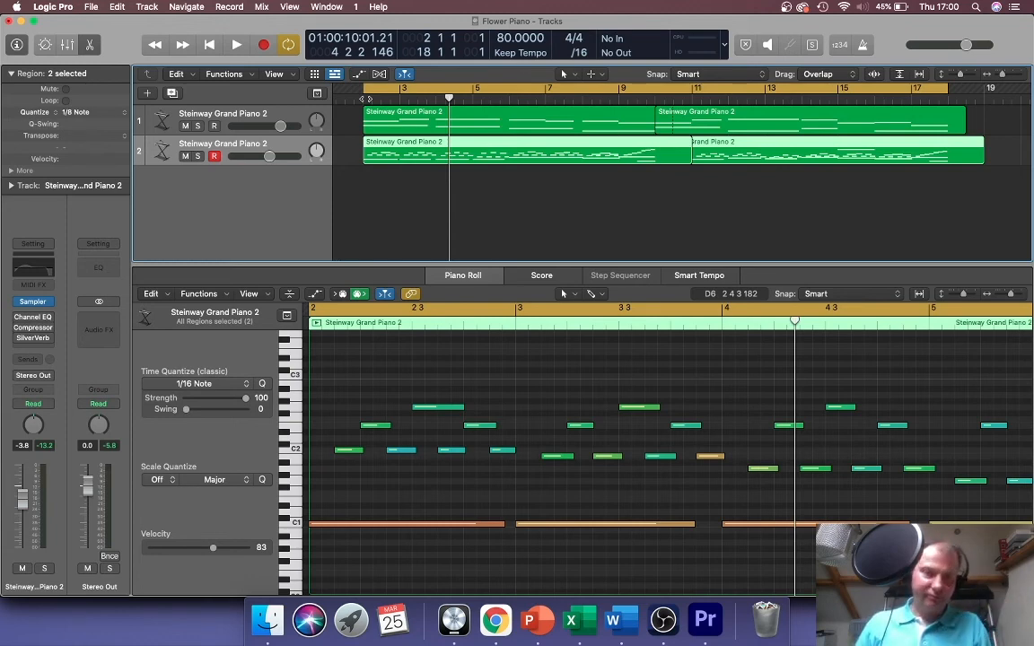
# Examine the Synth, Mod Matrix, Modulators, Mapping and Zone sections of the first piano track's Sampler.
pyautogui.click(278, 115)
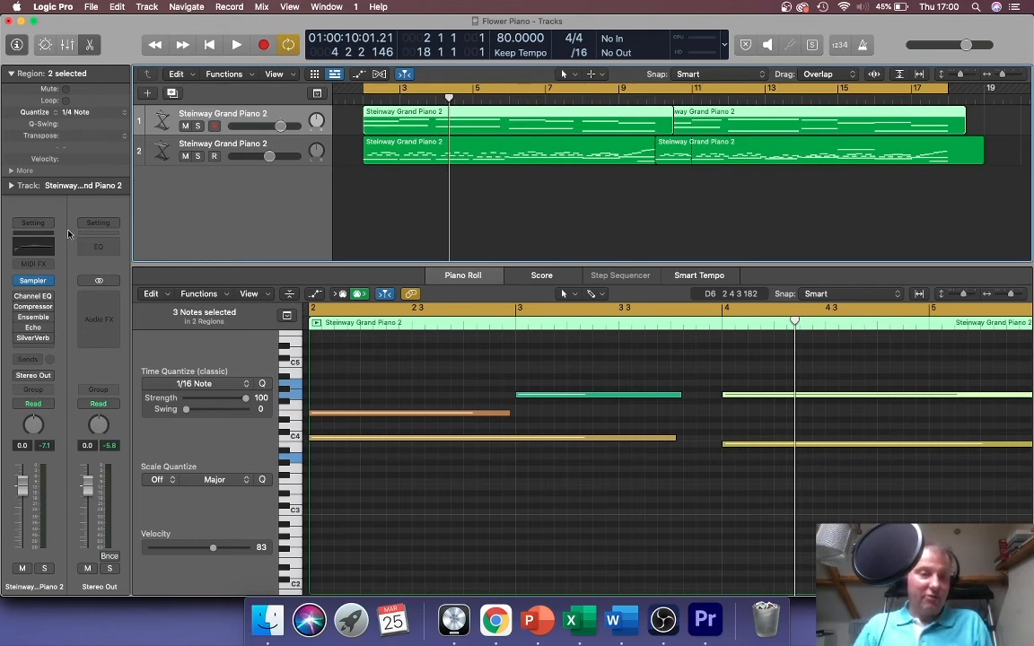
pyautogui.click(34, 281)
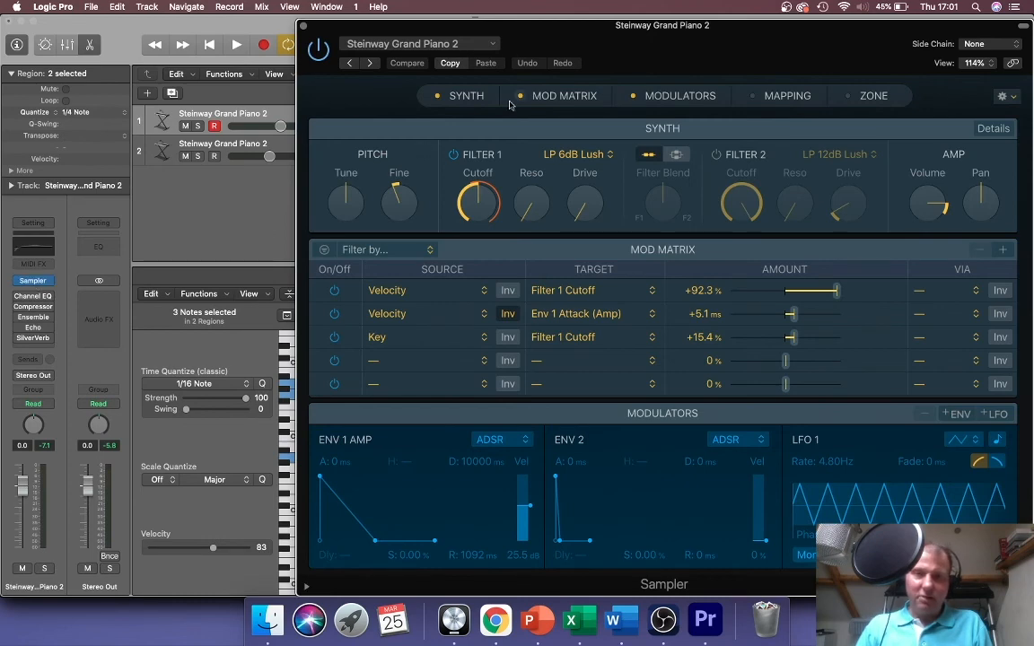
pyautogui.moveTo(557, 33); pyautogui.dragTo(421, 26)
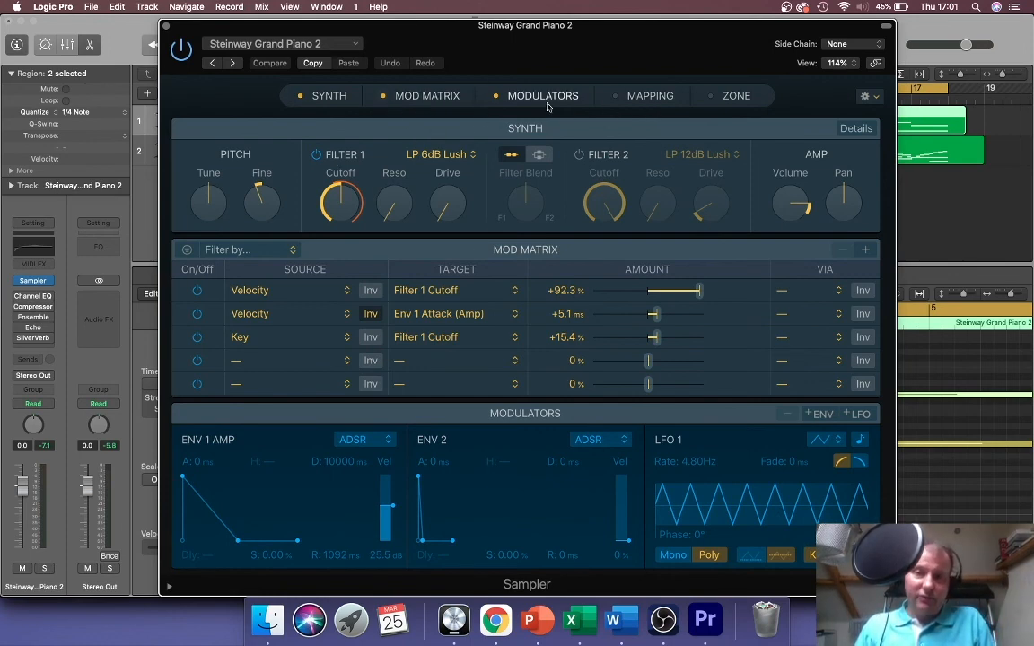
pyautogui.click(427, 96)
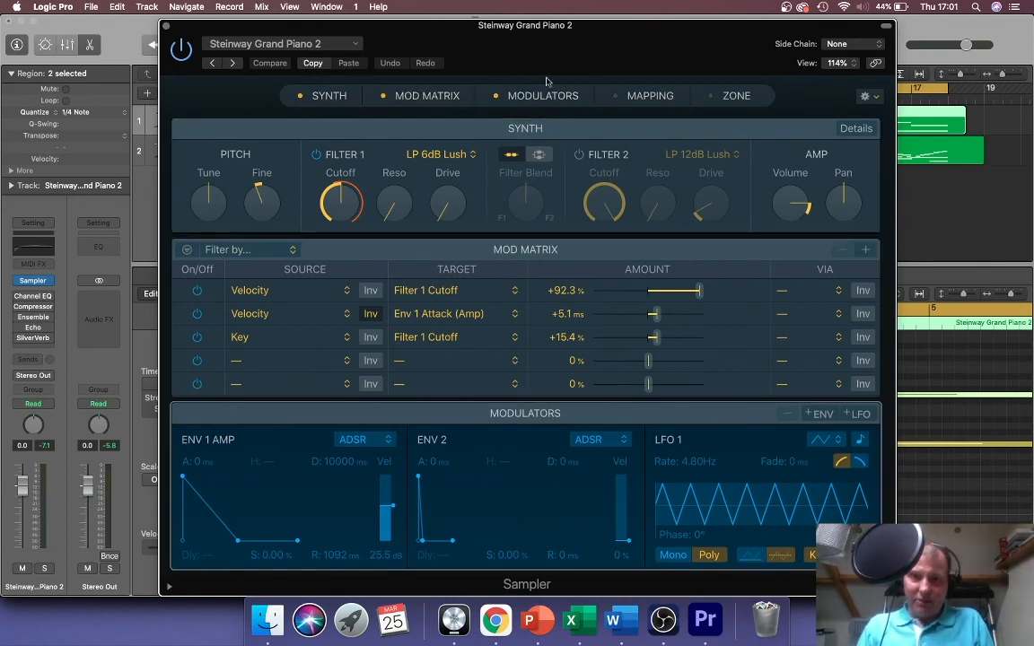
pyautogui.click(645, 96)
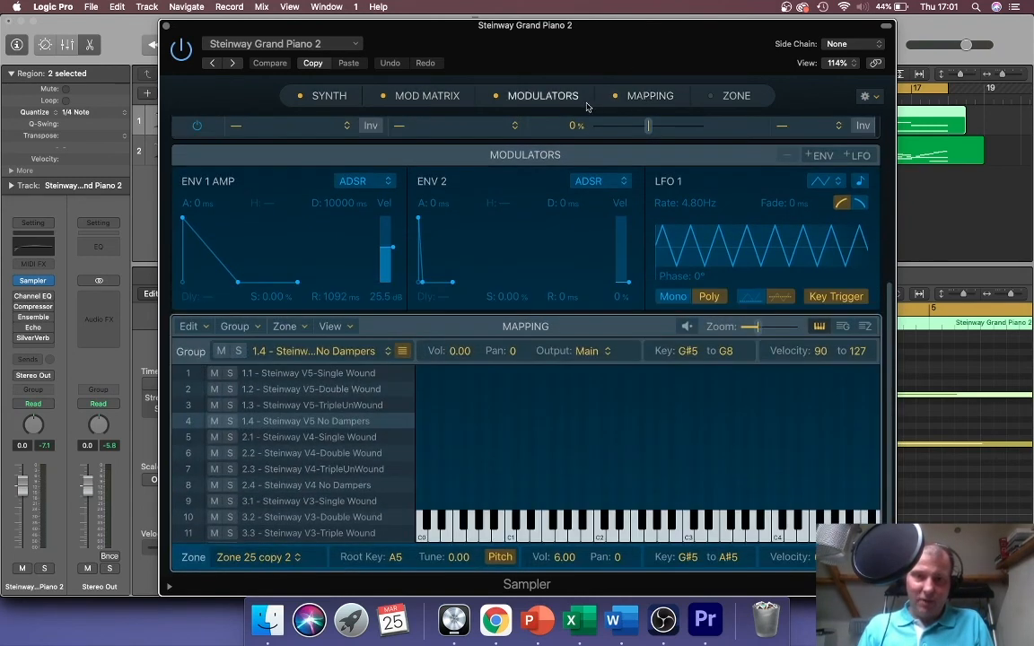
pyautogui.click(731, 95)
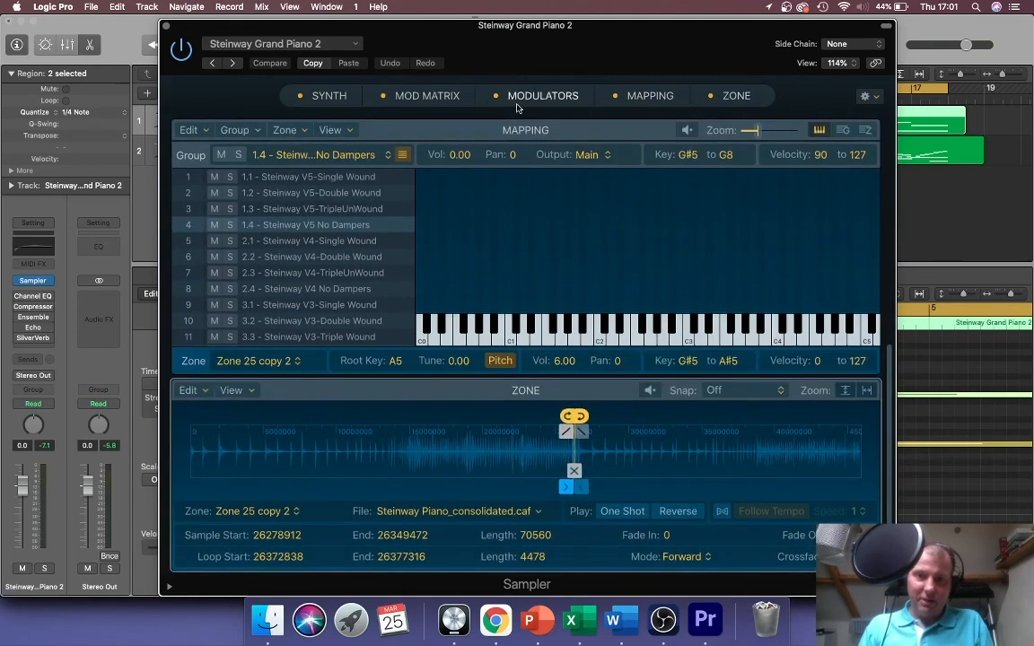
pyautogui.click(334, 96)
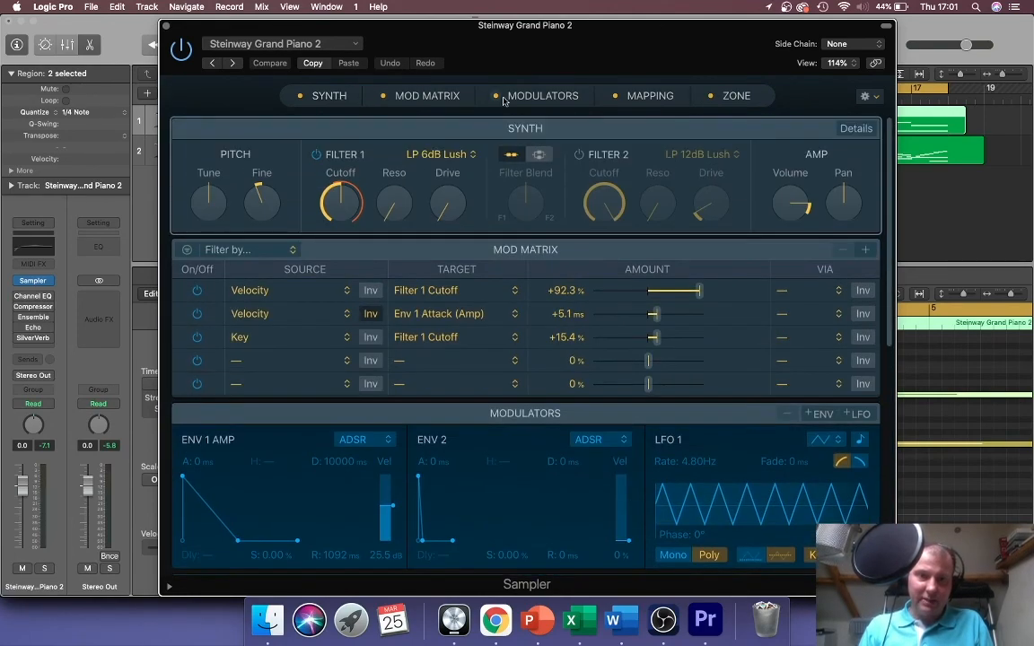
pyautogui.click(541, 97)
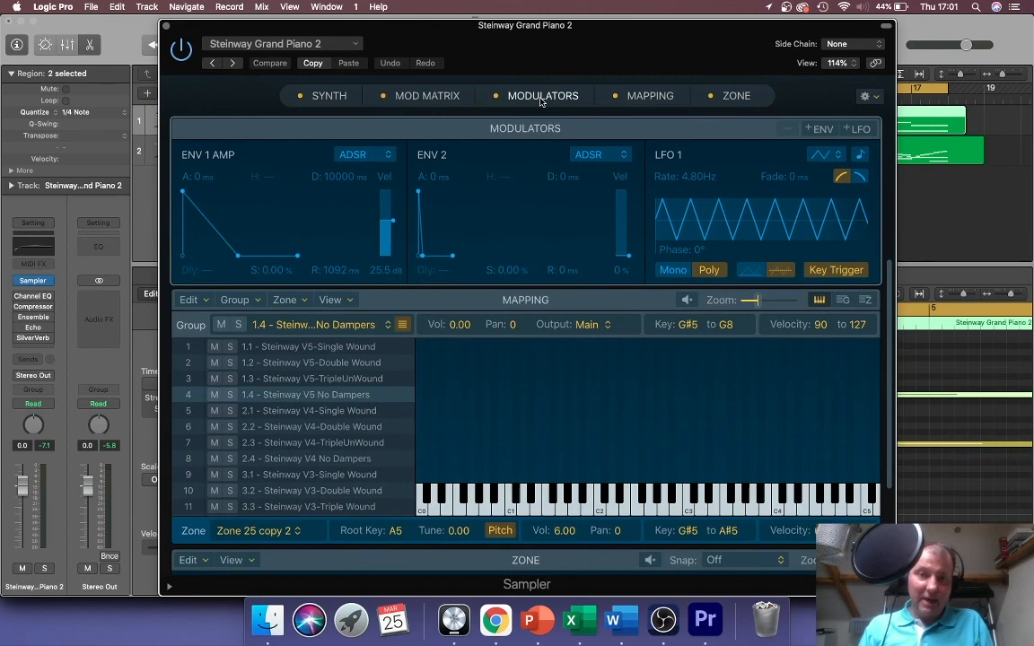
pyautogui.click(332, 98)
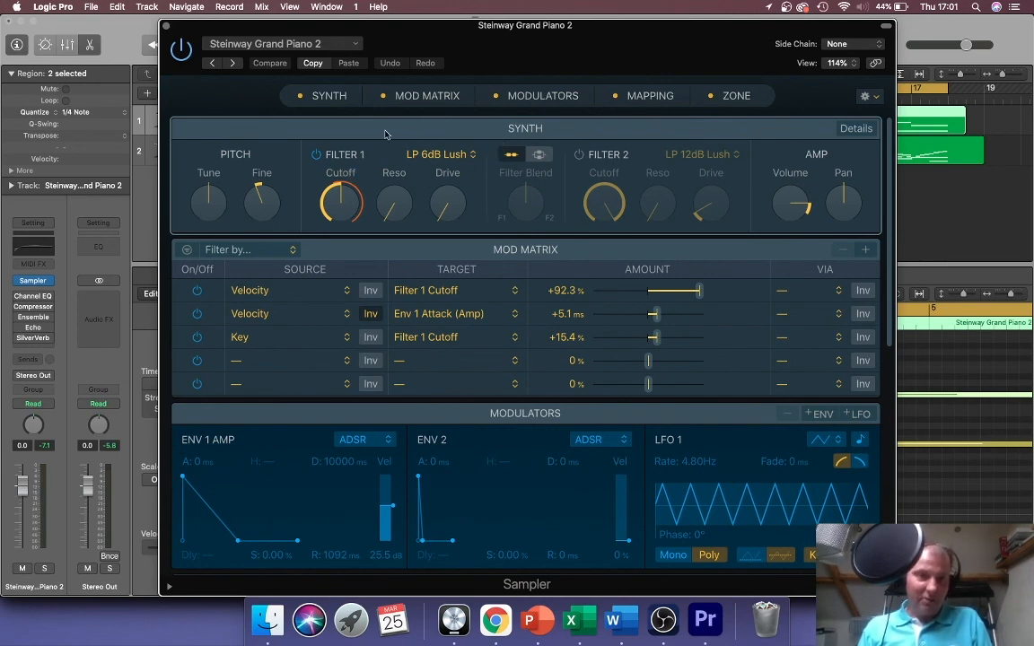
pyautogui.click(167, 27)
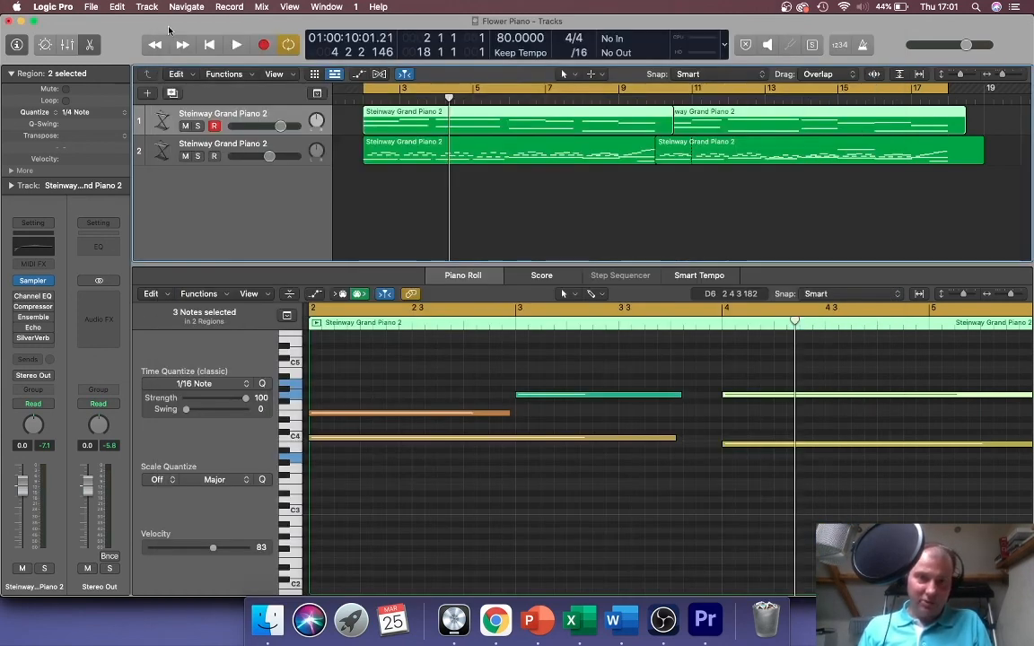
# Solo the second piano track and raise the Filter 1 cutoff in its Sampler slightly above 50% during playback.
pyautogui.click(285, 150)
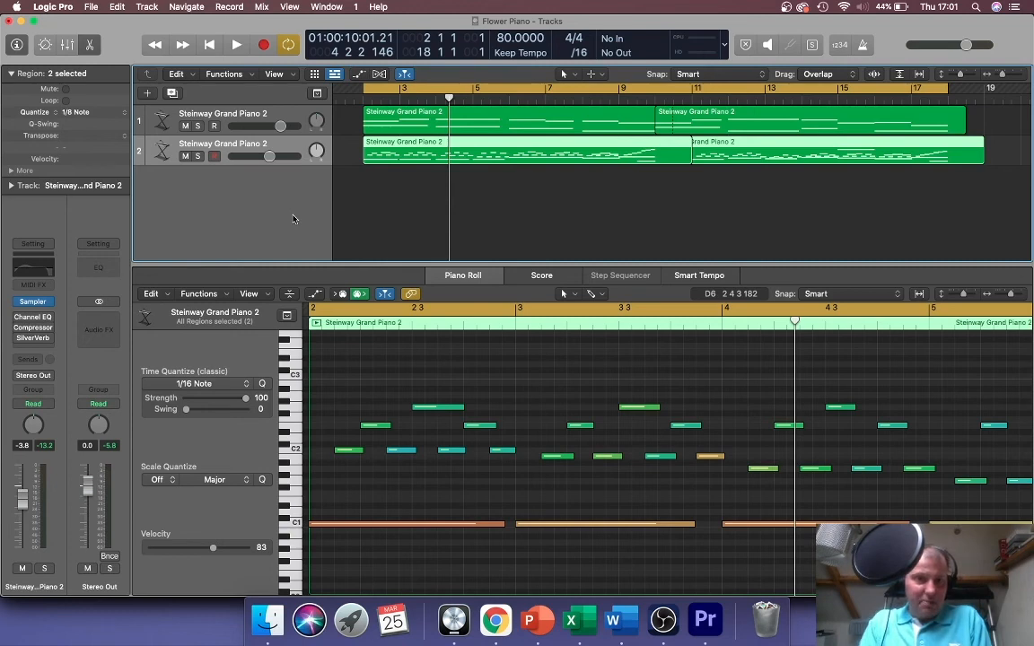
pyautogui.click(38, 303)
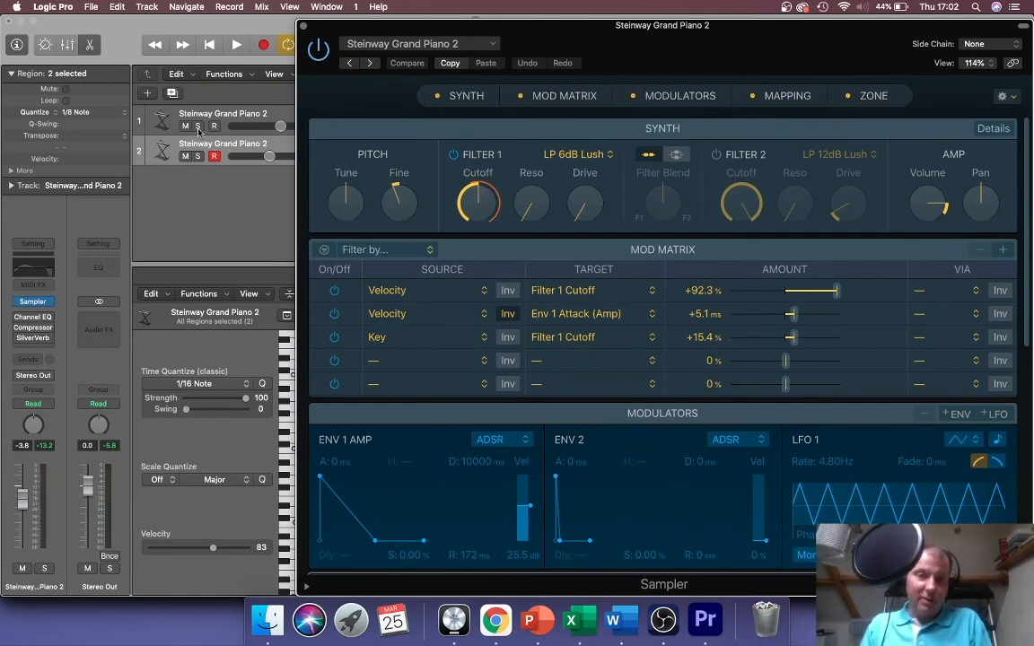
pyautogui.click(199, 157)
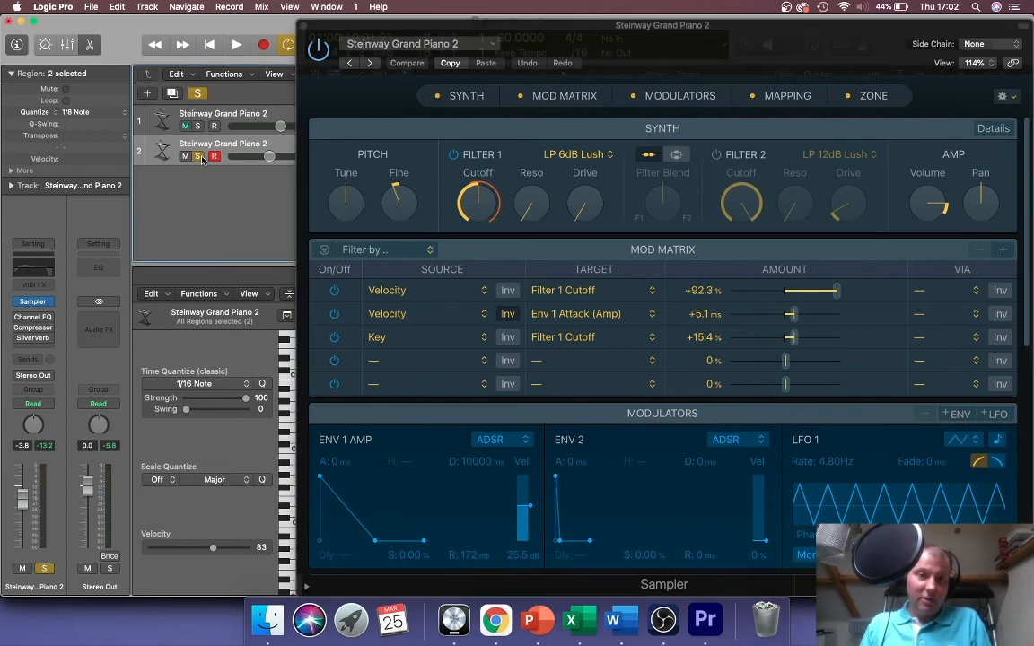
pyautogui.press('space')
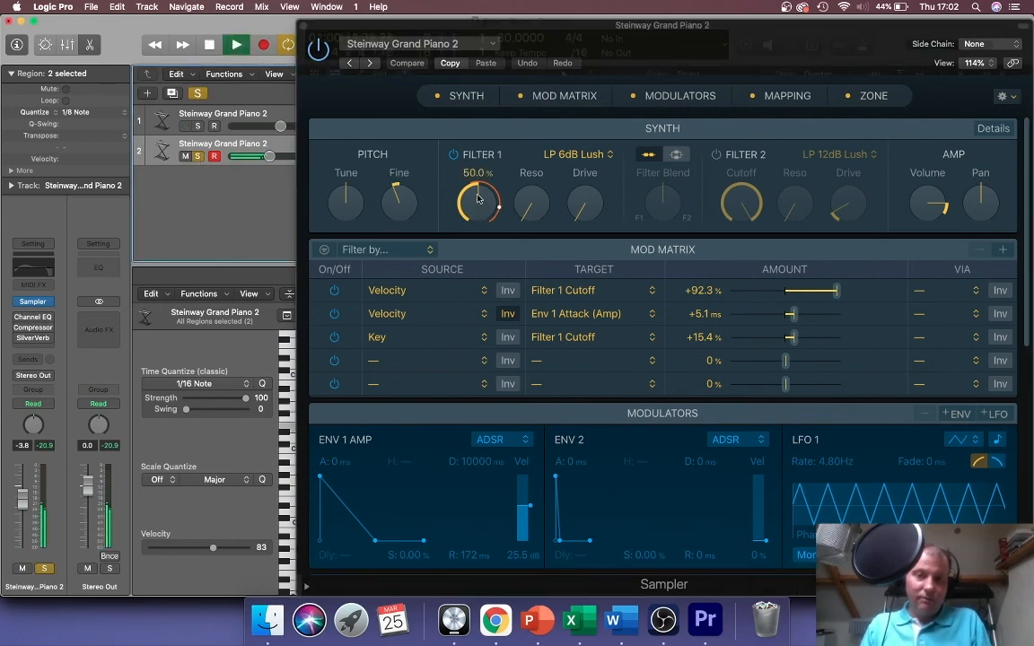
pyautogui.moveTo(475, 194); pyautogui.dragTo(469, 136)
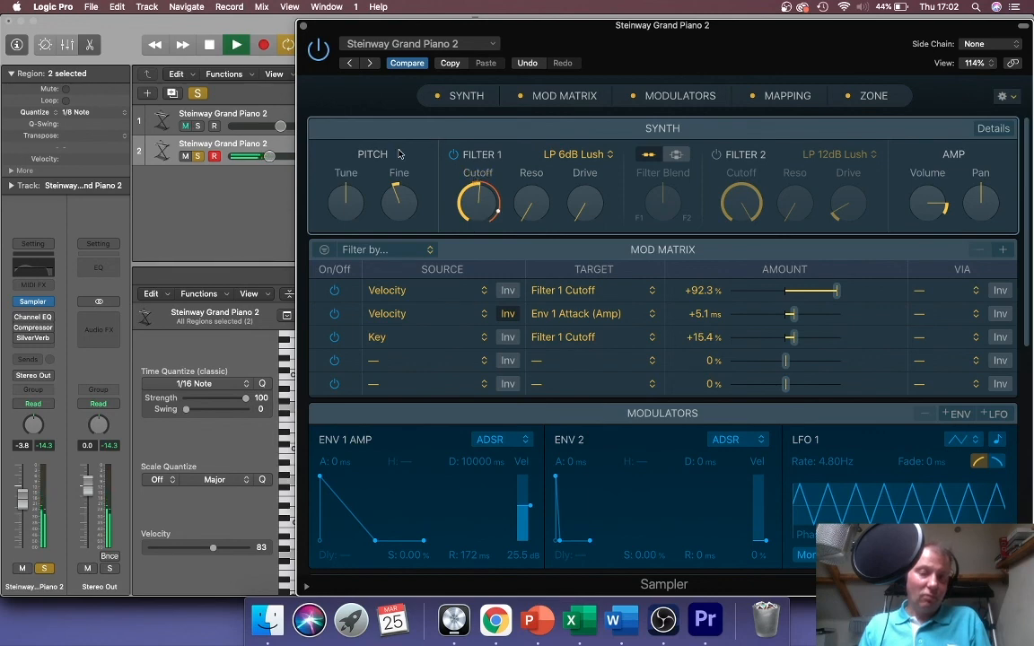
pyautogui.press('space')
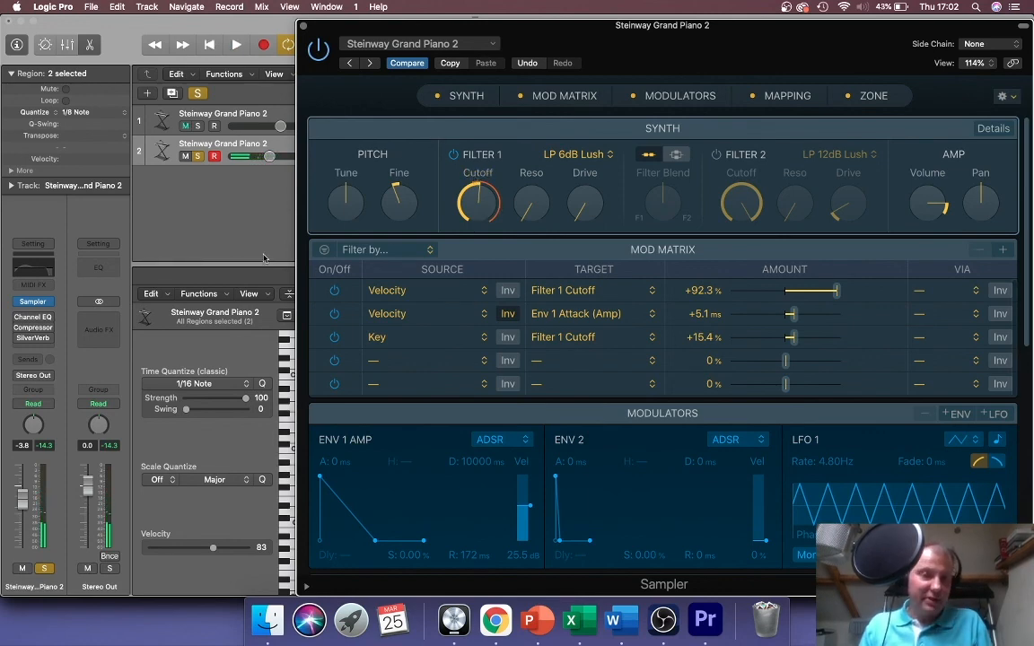
# Set the attack of the second track's Env 1 Amp envelope to 36 ms, trying several attack times while it plays.
pyautogui.moveTo(548, 34); pyautogui.dragTo(447, 34)
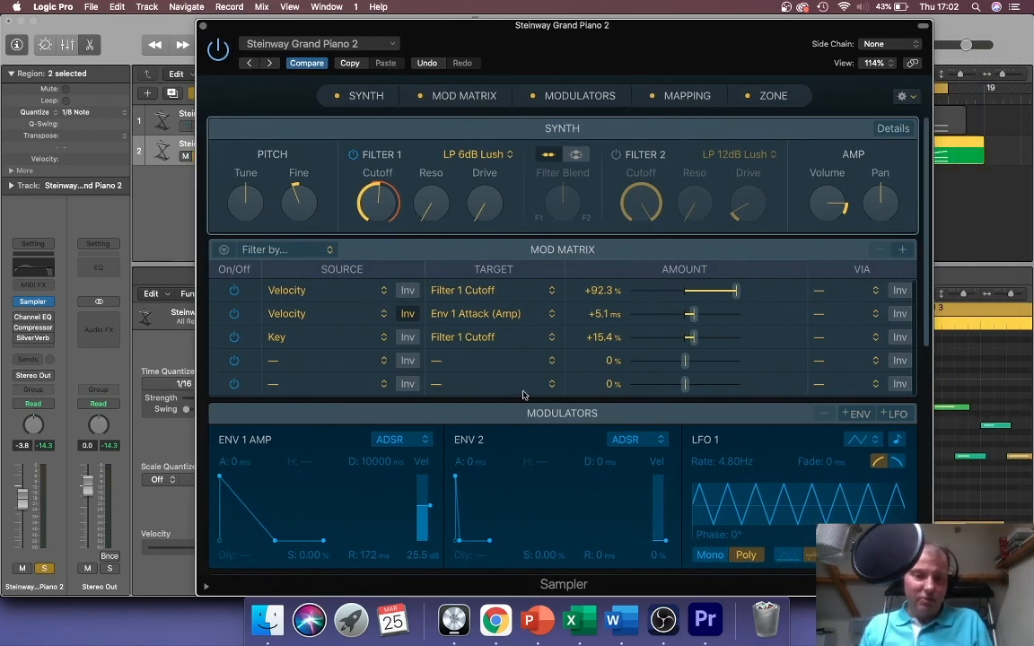
pyautogui.scroll(-3, 524, 395)
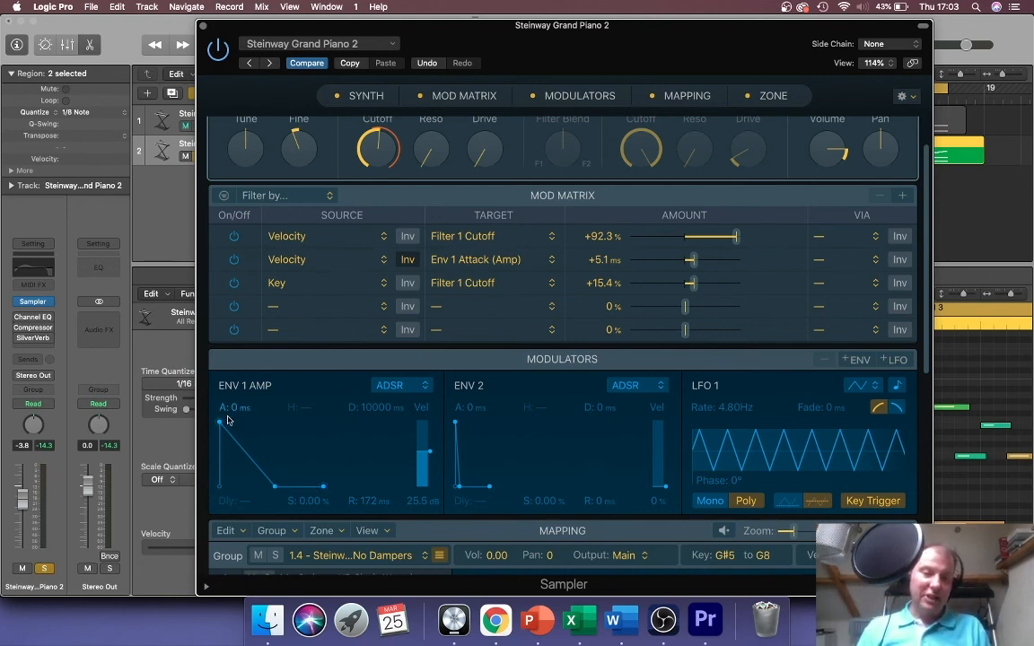
pyautogui.moveTo(221, 425); pyautogui.dragTo(239, 430)
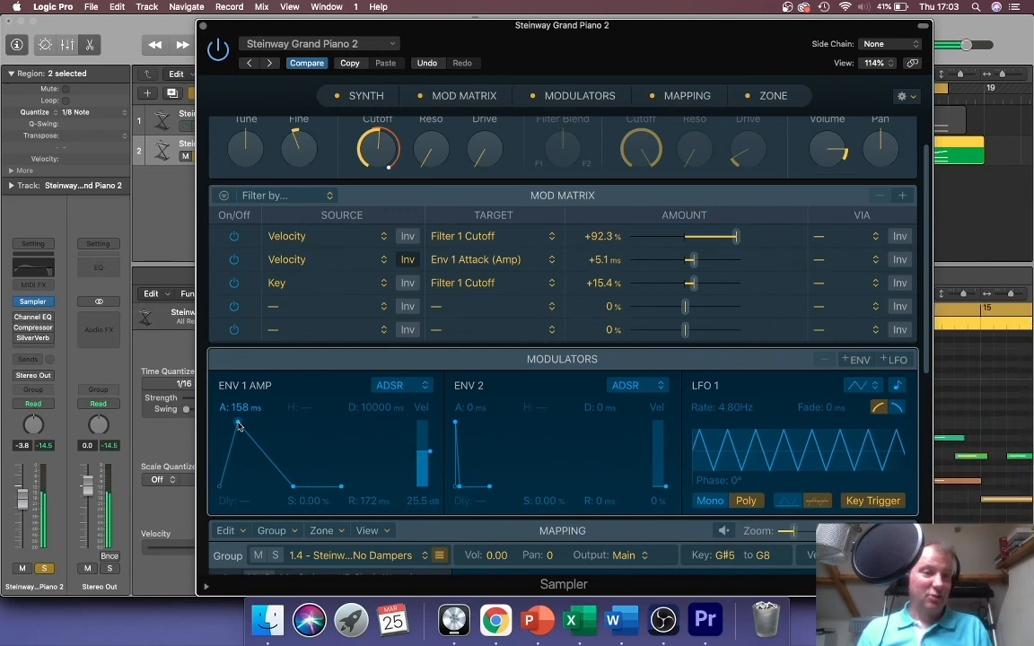
pyautogui.moveTo(238, 425); pyautogui.dragTo(226, 425)
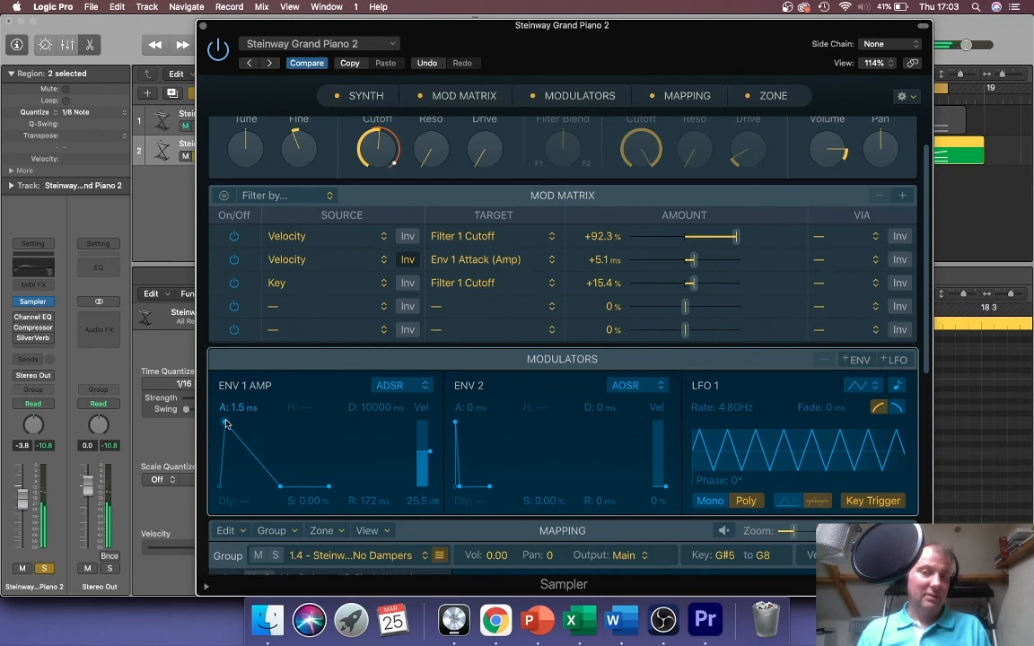
pyautogui.moveTo(225, 423); pyautogui.dragTo(228, 424)
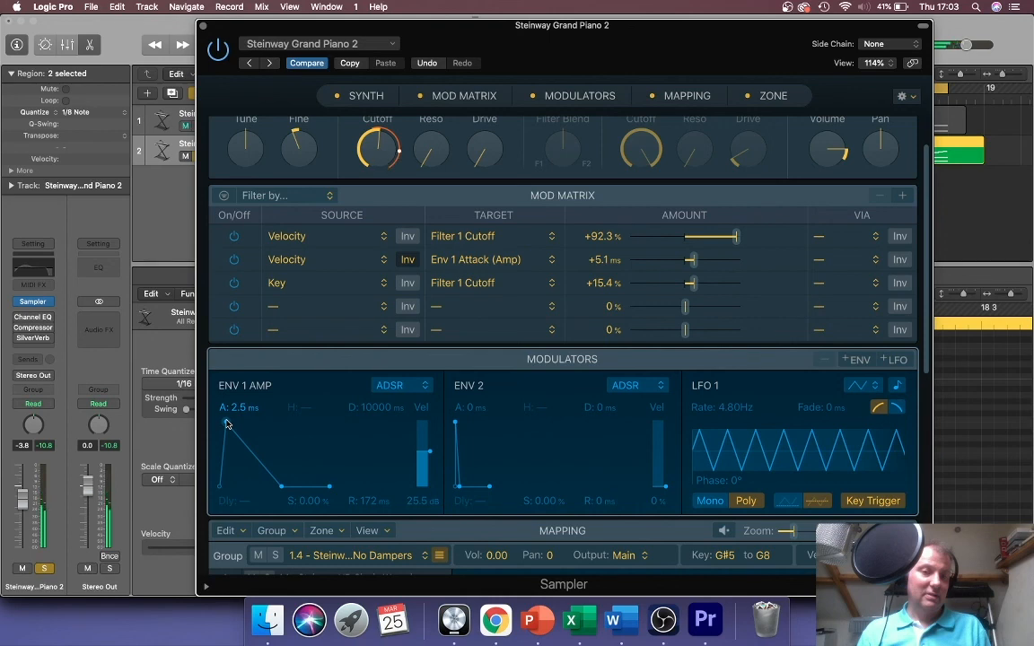
pyautogui.moveTo(226, 424); pyautogui.dragTo(227, 423)
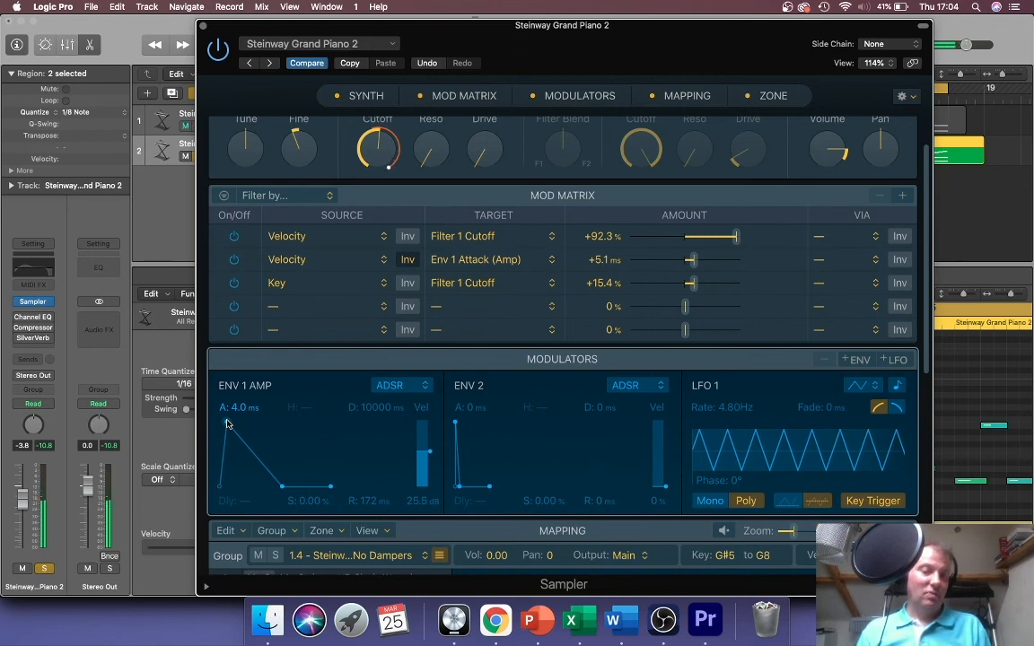
pyautogui.moveTo(227, 424); pyautogui.dragTo(228, 425)
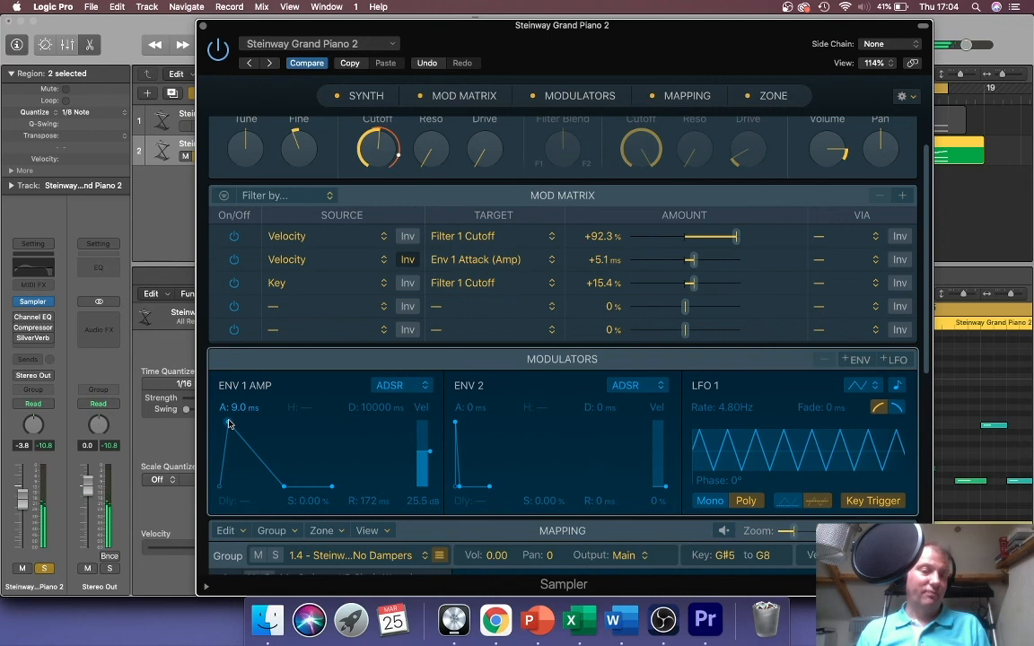
pyautogui.moveTo(229, 425); pyautogui.dragTo(232, 426)
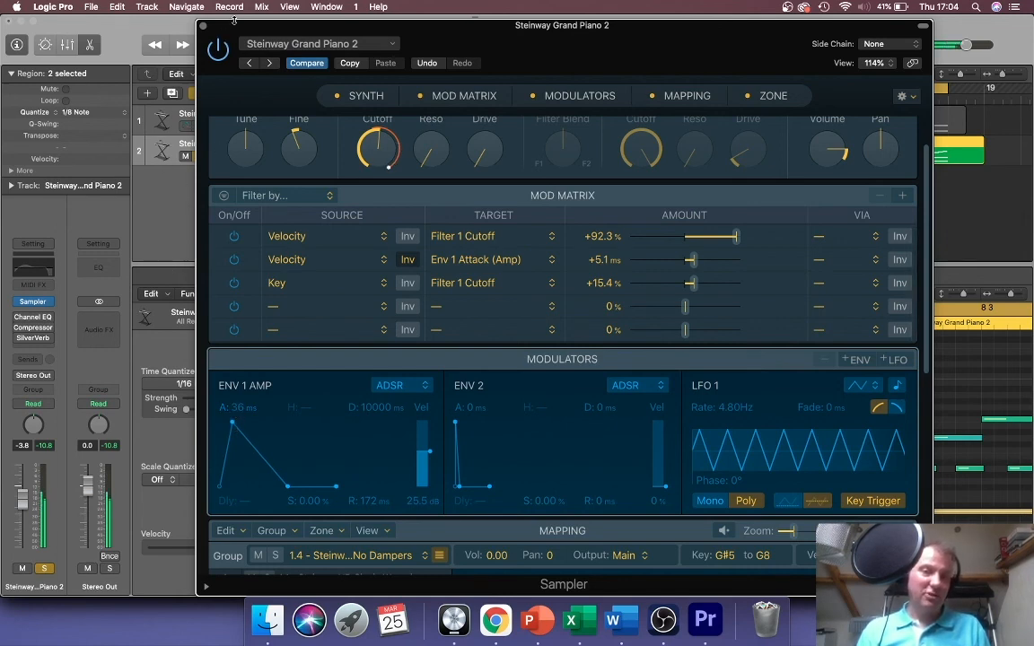
# Turn off solo on the second piano track to hear both tracks together, keeping its Sampler open.
pyautogui.moveTo(213, 25); pyautogui.dragTo(312, 124)
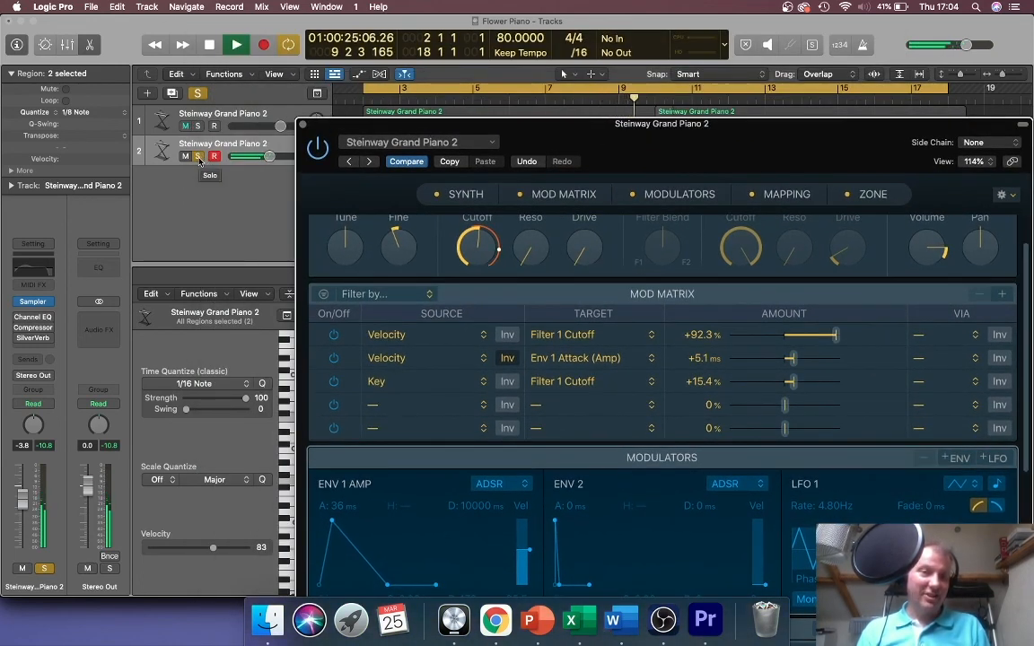
pyautogui.click(198, 158)
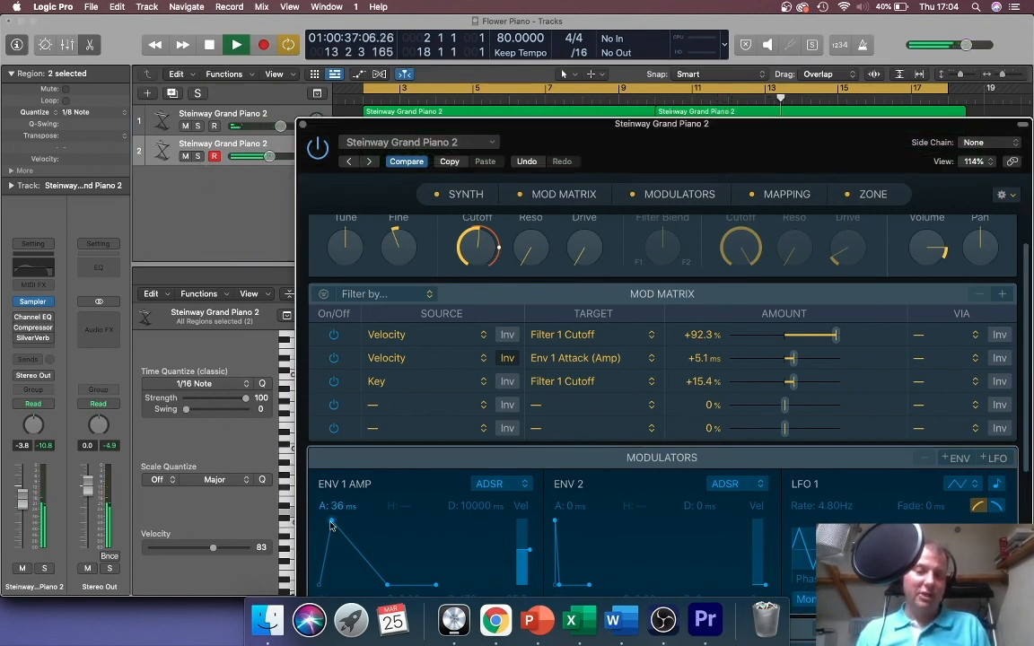
# Shorten the second track's Env 1 Amp attack to 15 ms while it plays, and stop playback.
pyautogui.moveTo(331, 527); pyautogui.dragTo(328, 527)
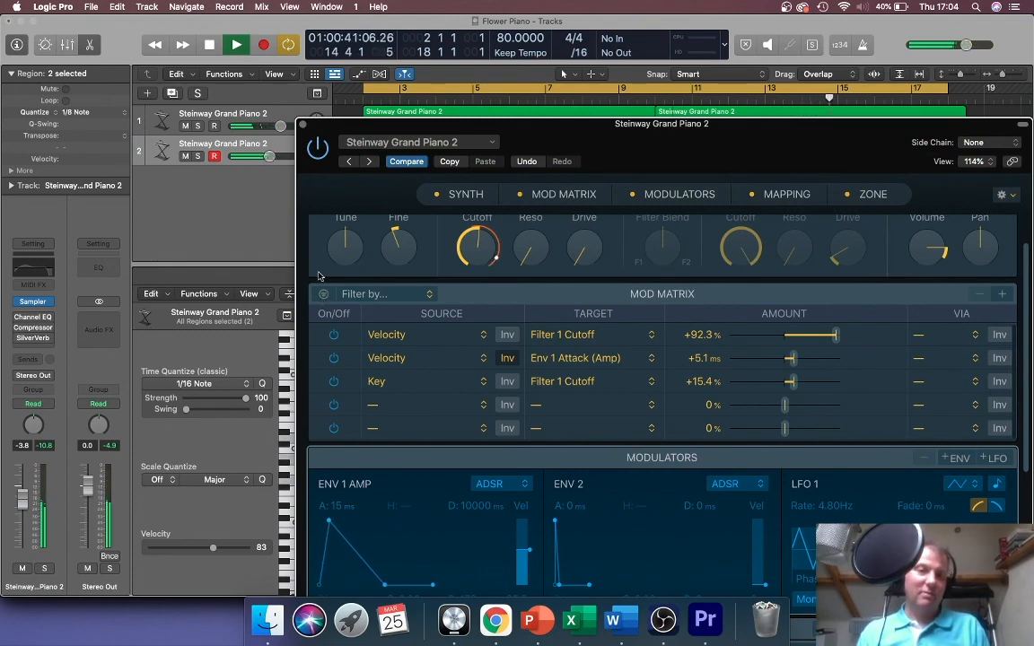
pyautogui.moveTo(337, 134); pyautogui.dragTo(278, 65)
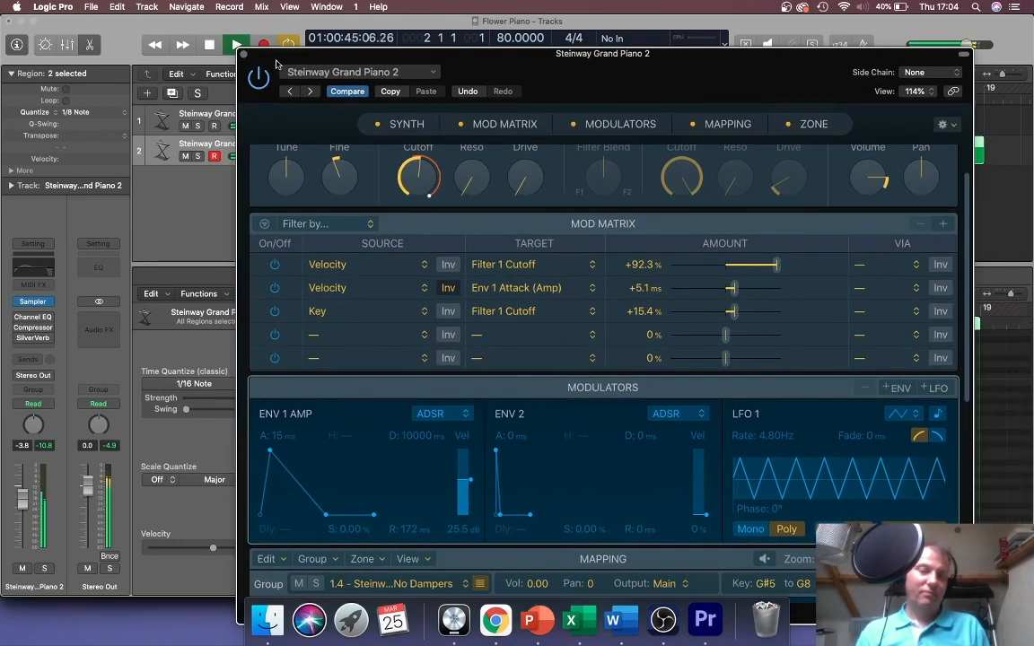
pyautogui.press('space')
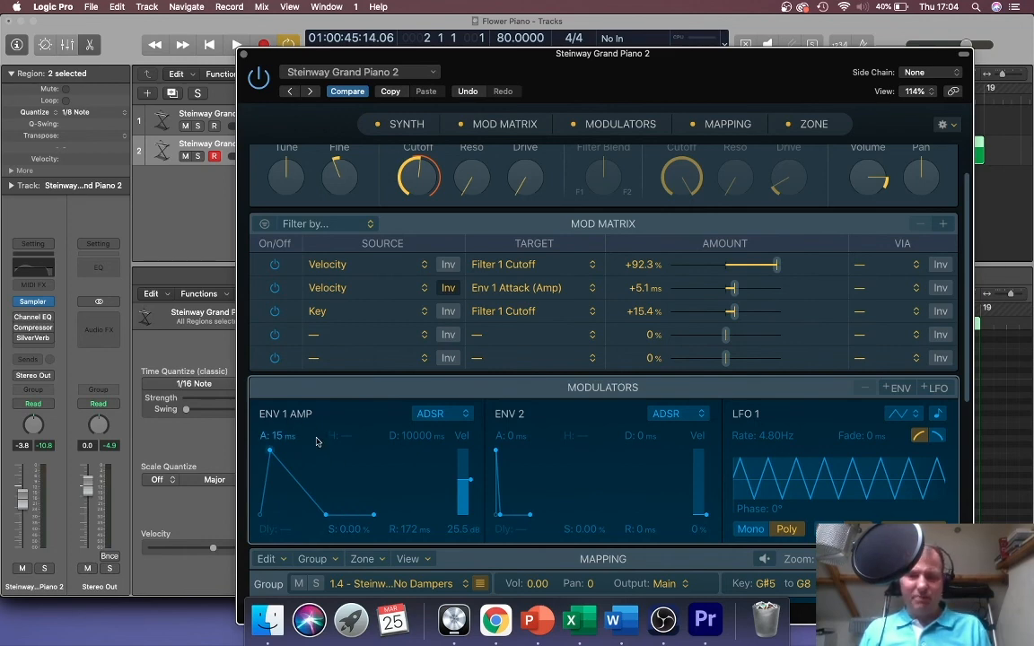
# Turn on and open the second piano track's Compressor, and lower its ratio to 2.5:1.
pyautogui.click(33, 329)
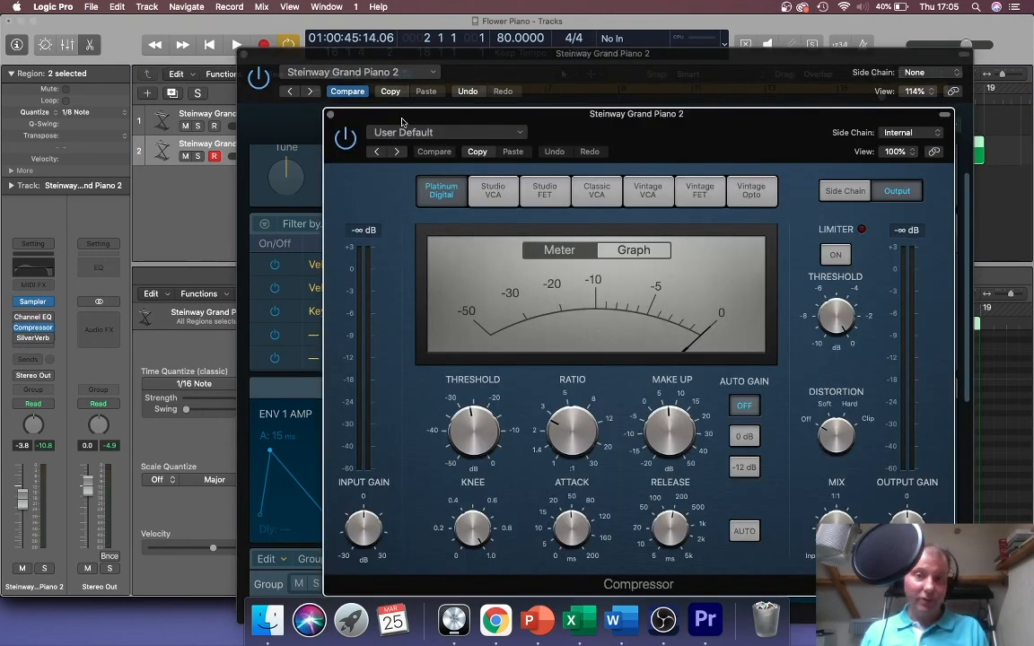
pyautogui.moveTo(403, 121); pyautogui.dragTo(226, 64)
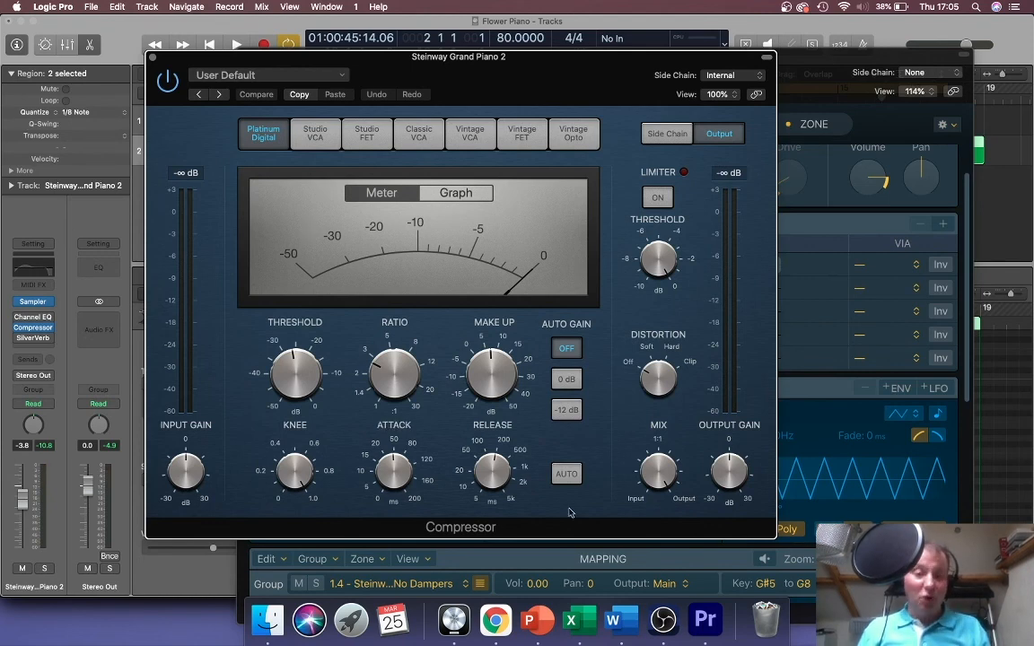
pyautogui.moveTo(434, 361)
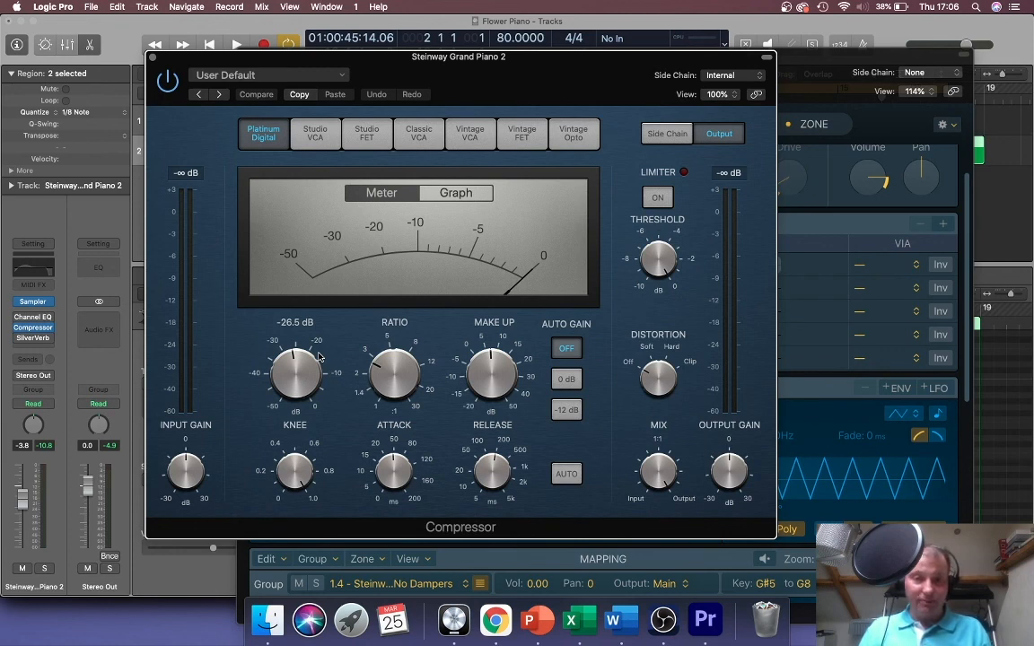
pyautogui.moveTo(380, 377)
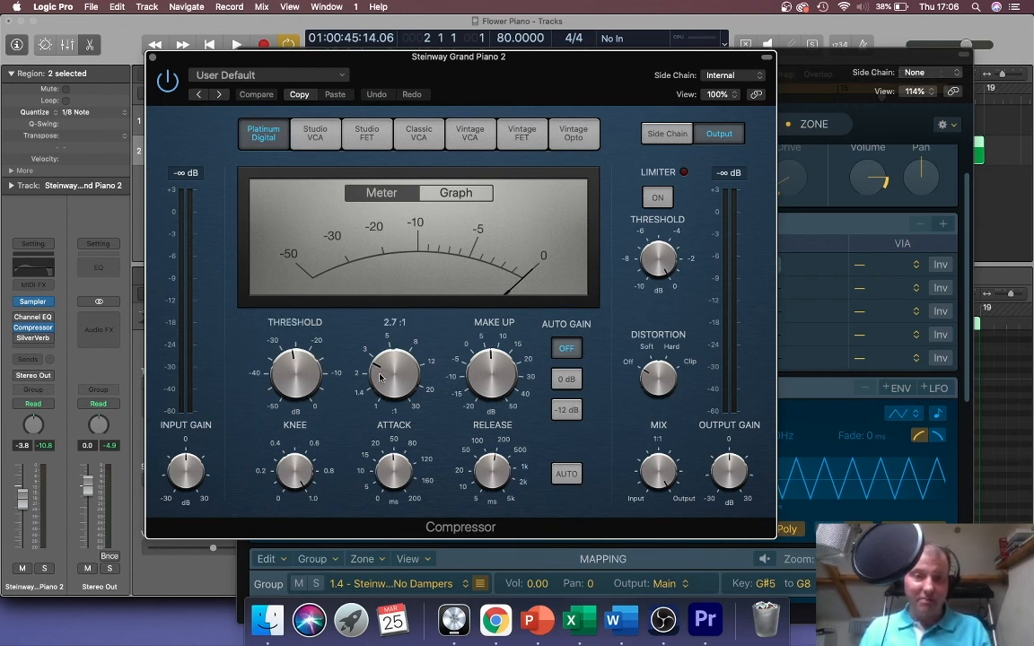
pyautogui.moveTo(381, 378); pyautogui.dragTo(381, 382)
# Drop the Compressor's make-up gain to 0 dB, raise it again during playback to compare, and stop playback.
pyautogui.moveTo(491, 343)
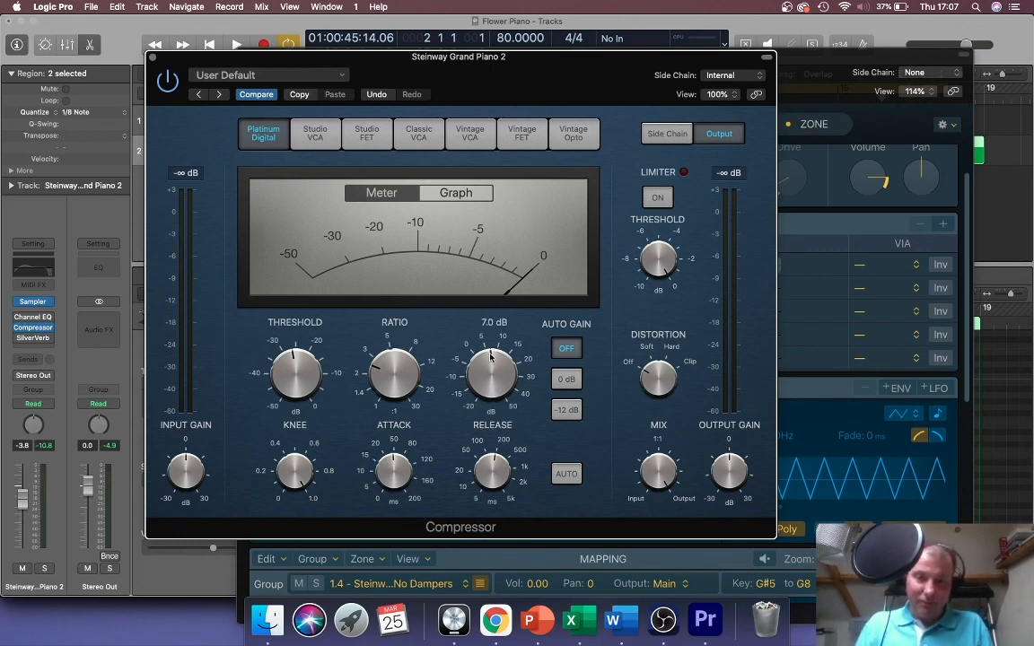
pyautogui.moveTo(490, 356); pyautogui.dragTo(487, 379)
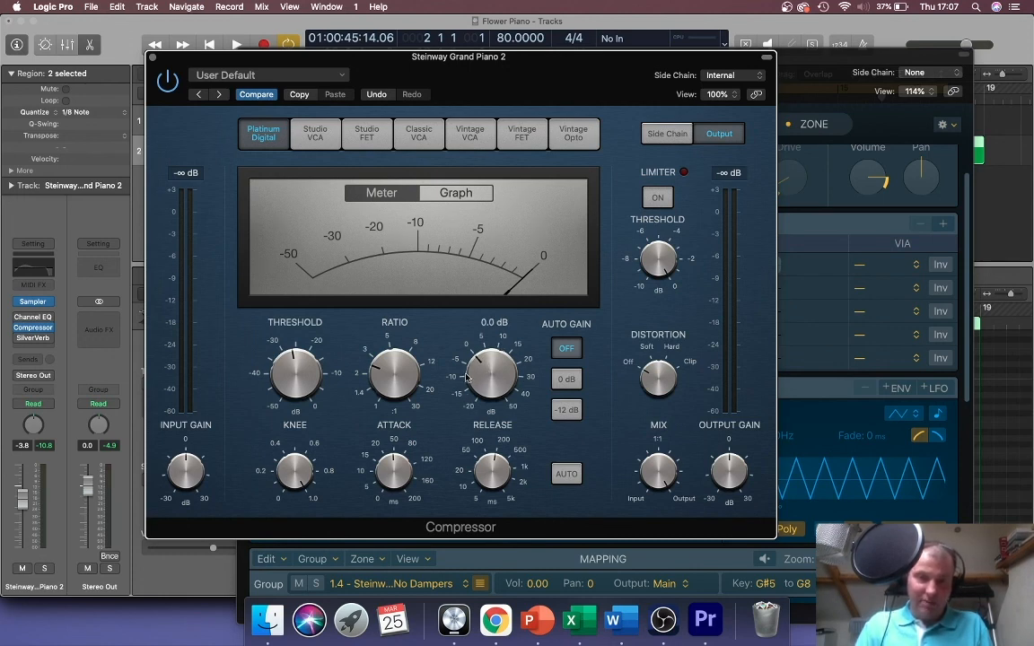
pyautogui.press('space')
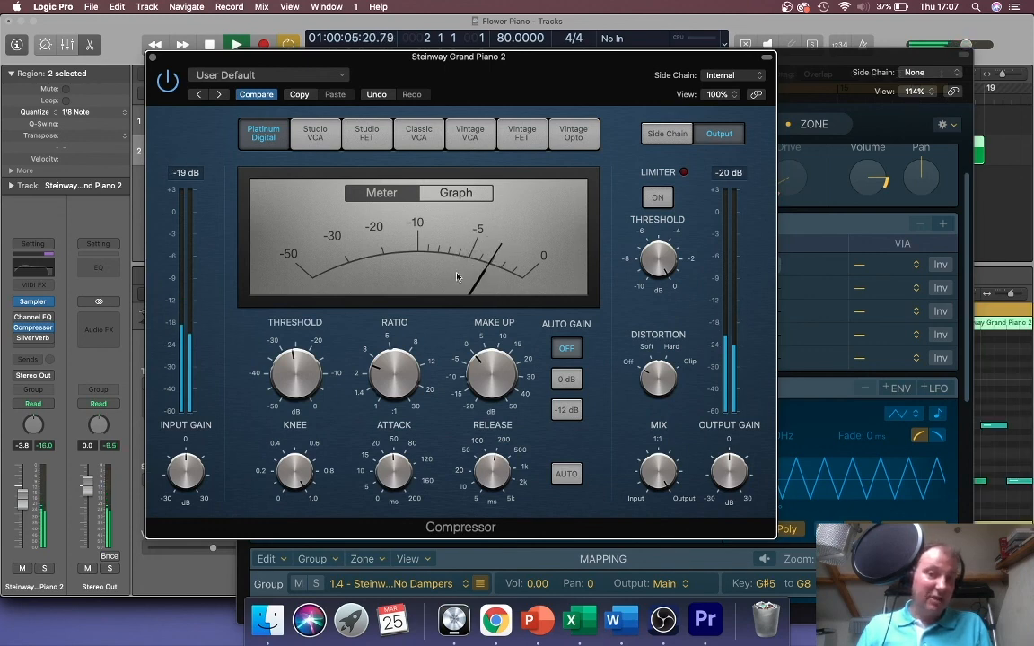
pyautogui.moveTo(488, 369)
pyautogui.moveTo(488, 370); pyautogui.dragTo(486, 361)
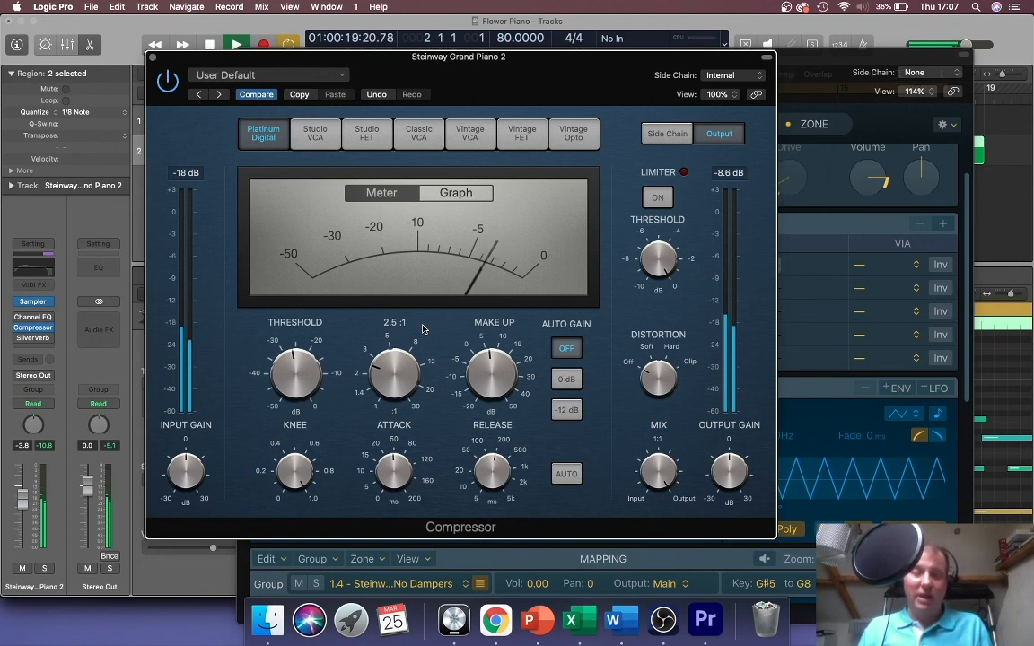
pyautogui.press('space')
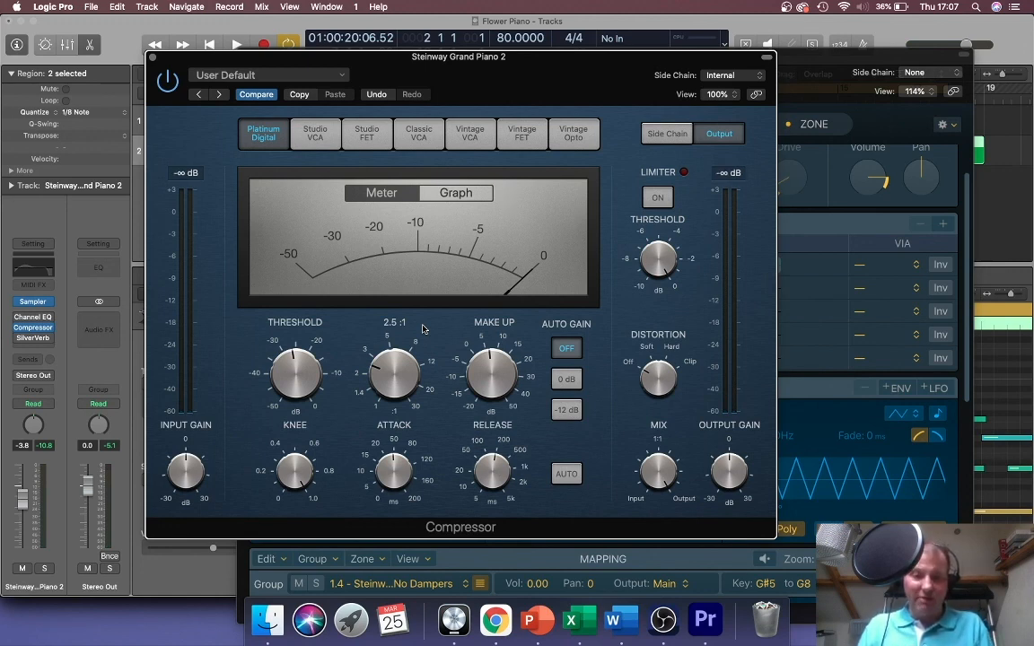
# Set the Compressor's attack to 0 ms and listen to the result.
pyautogui.moveTo(410, 443)
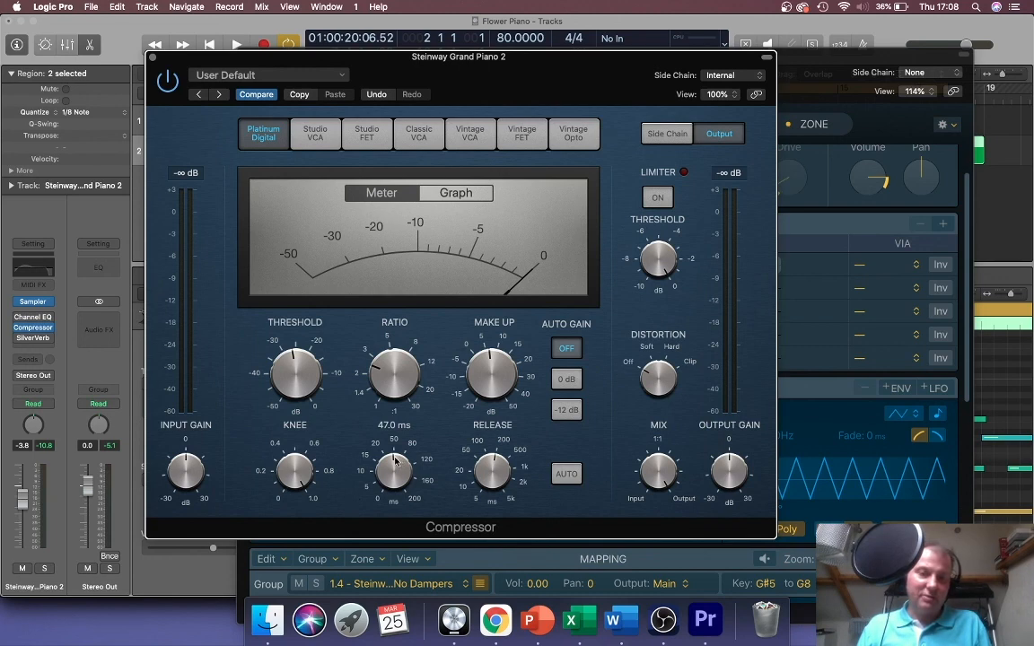
pyautogui.moveTo(395, 459); pyautogui.dragTo(356, 583)
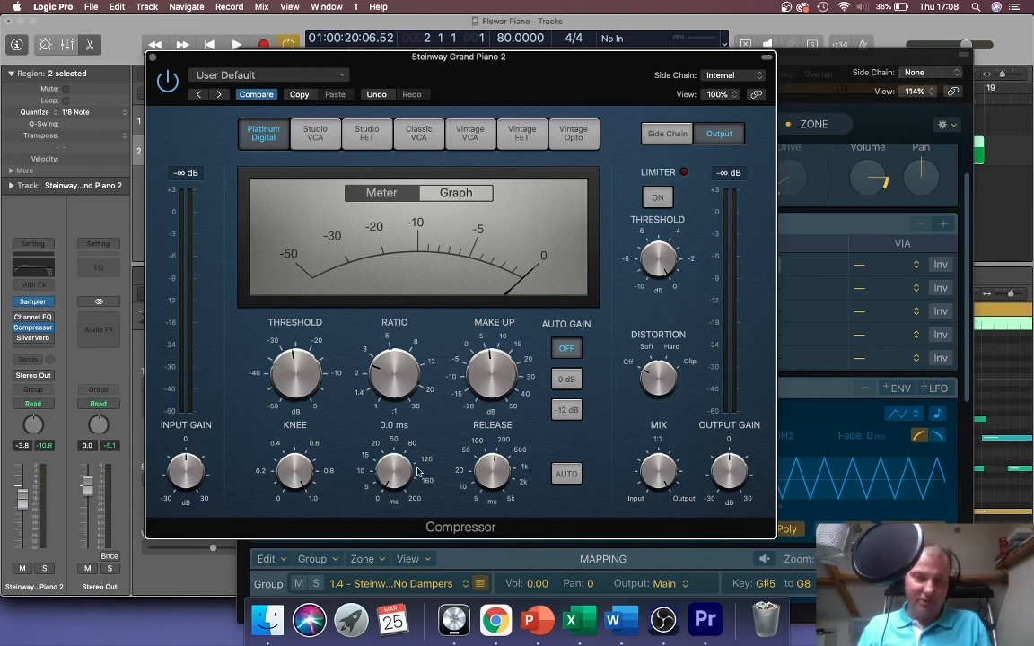
pyautogui.press('space')
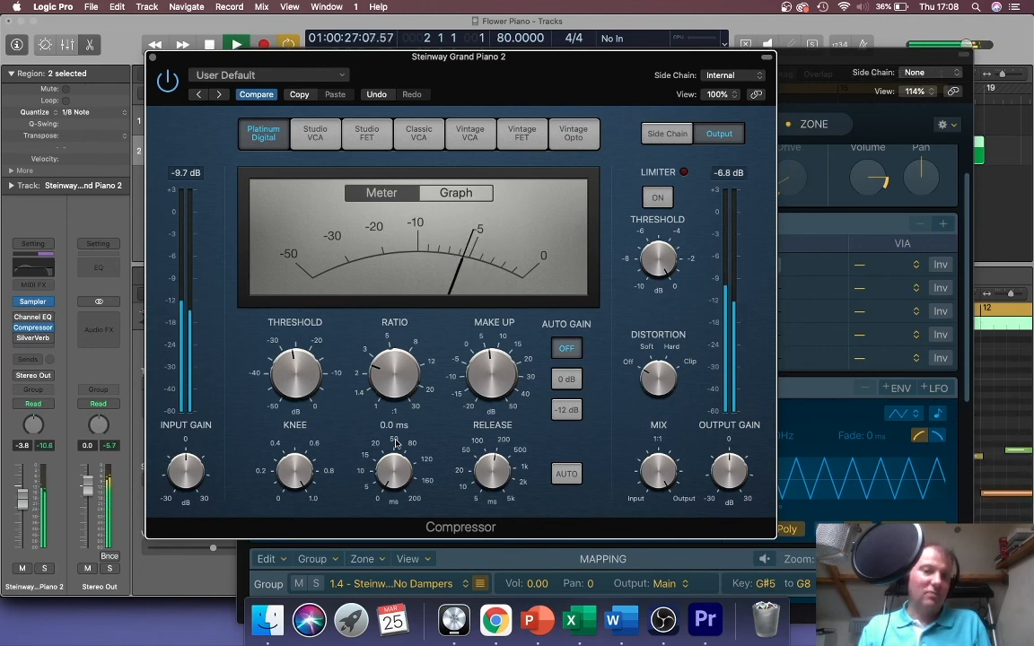
pyautogui.moveTo(390, 378)
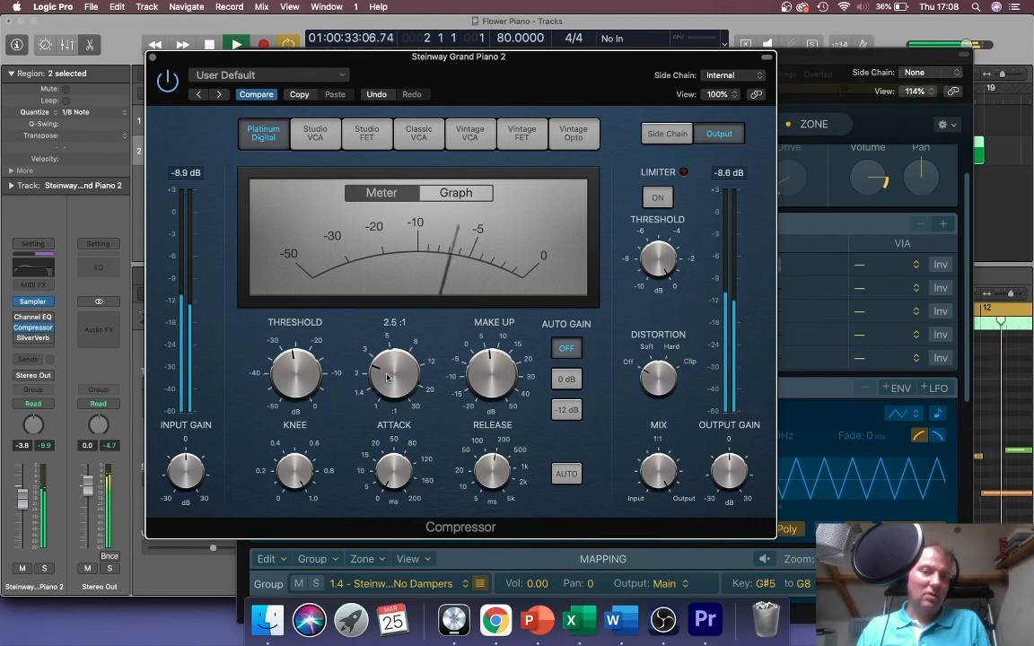
pyautogui.press('space')
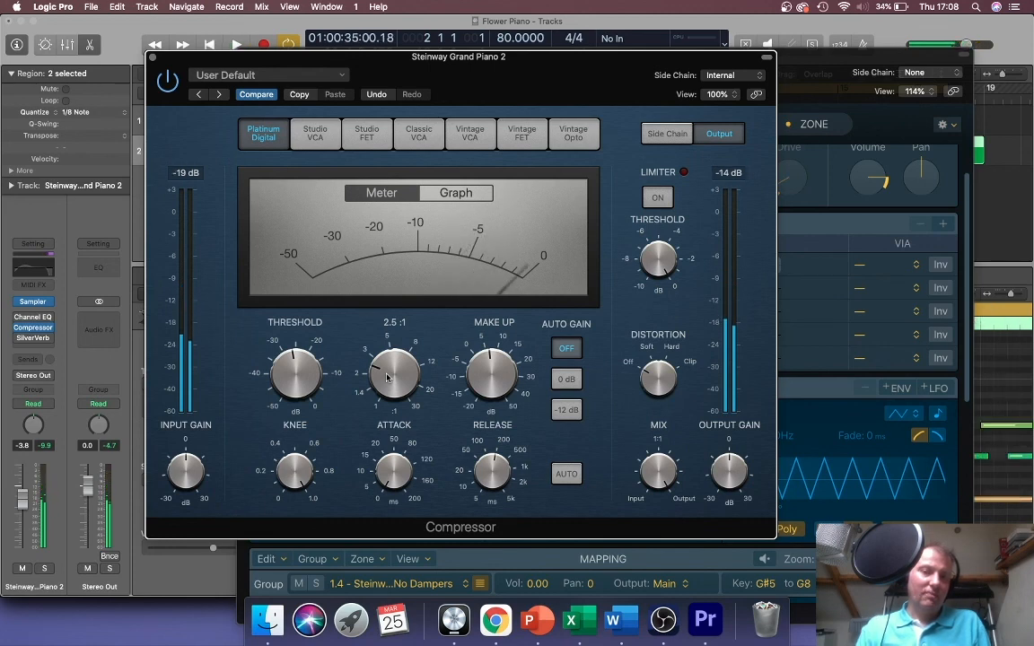
# Close the Compressor and Sampler windows, and open and turn on SilverVerb on the second piano track, auditioning it briefly.
pyautogui.click(153, 60)
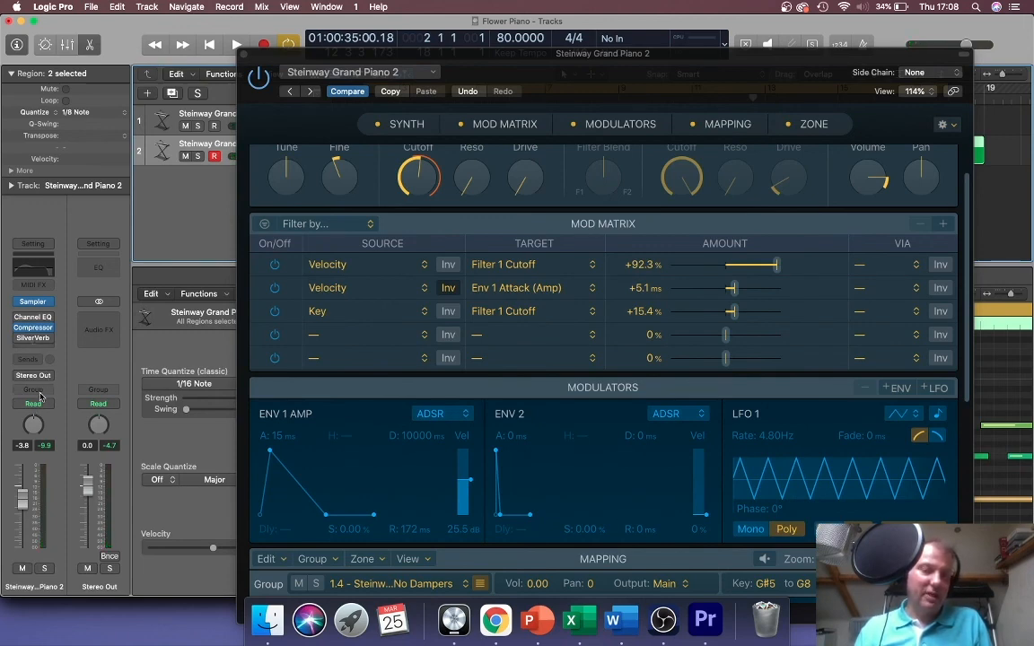
pyautogui.click(244, 56)
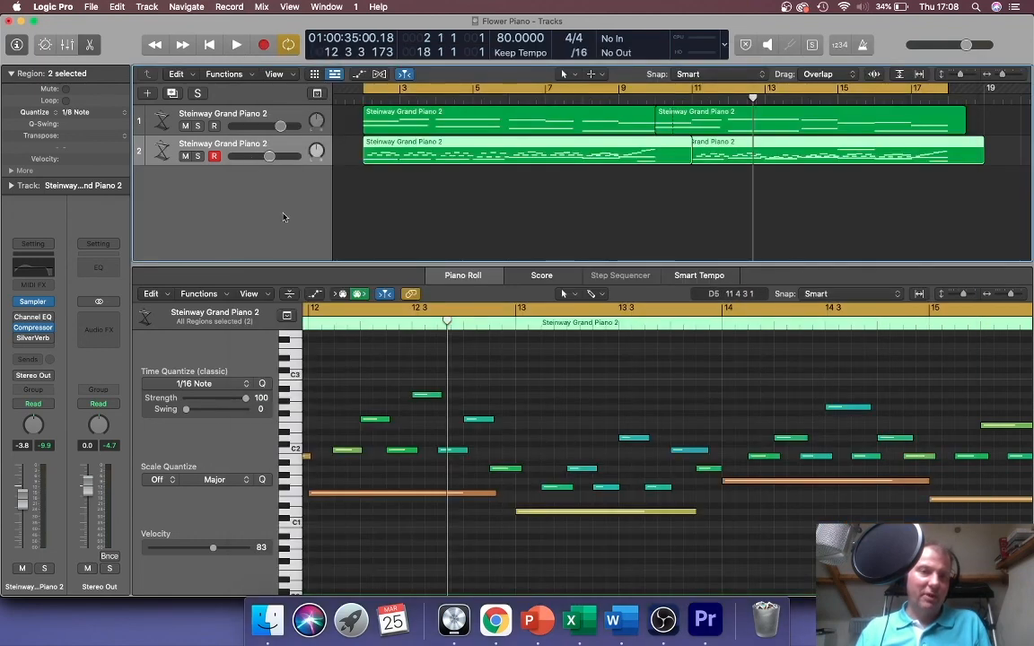
pyautogui.click(33, 347)
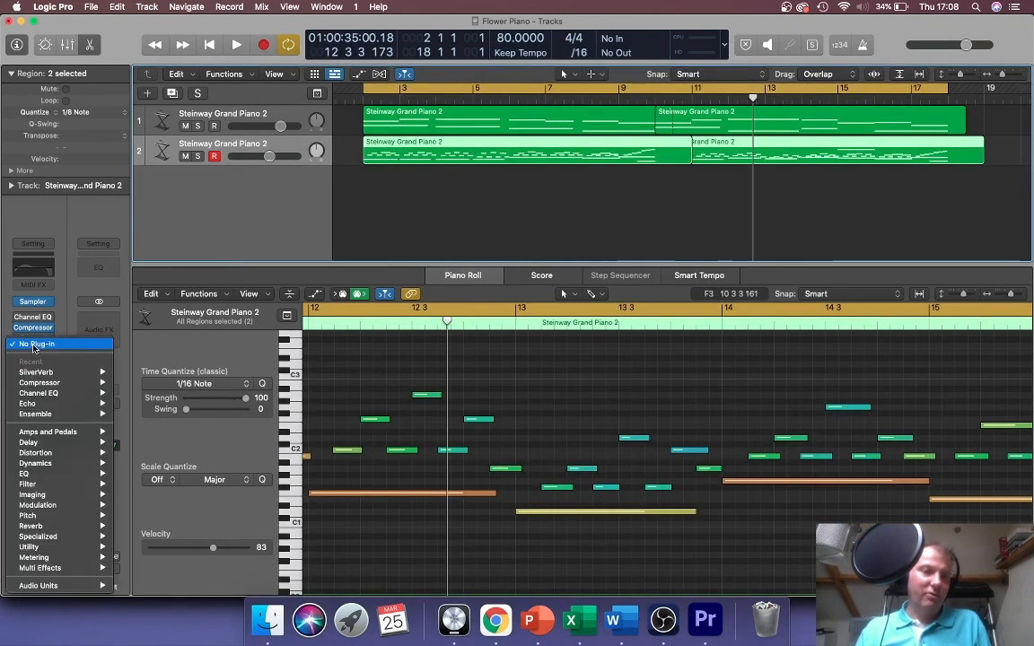
pyautogui.click(34, 344)
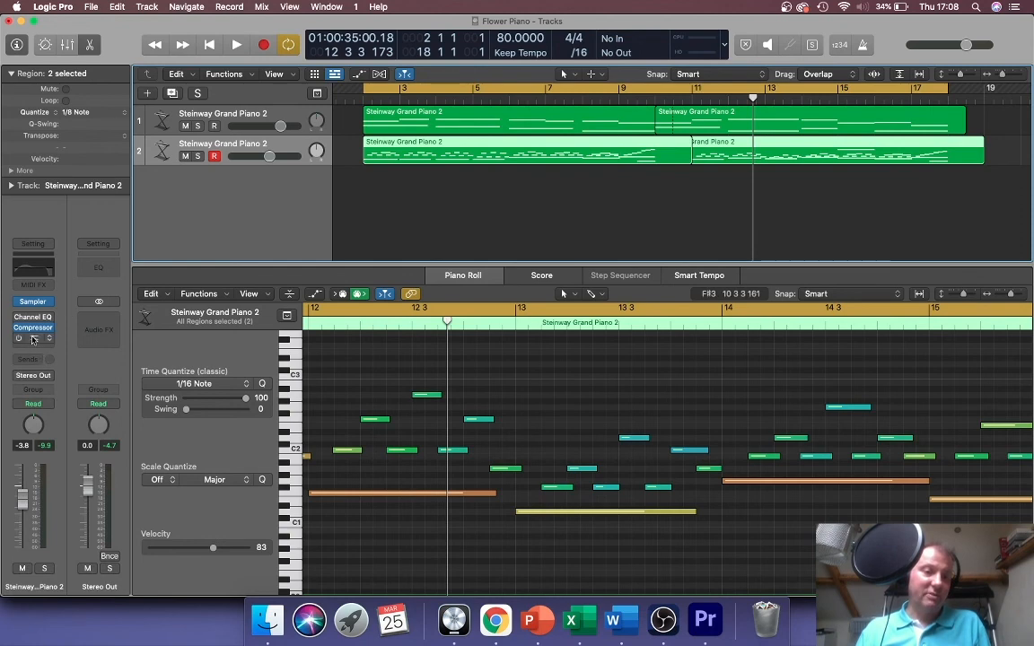
pyautogui.click(33, 339)
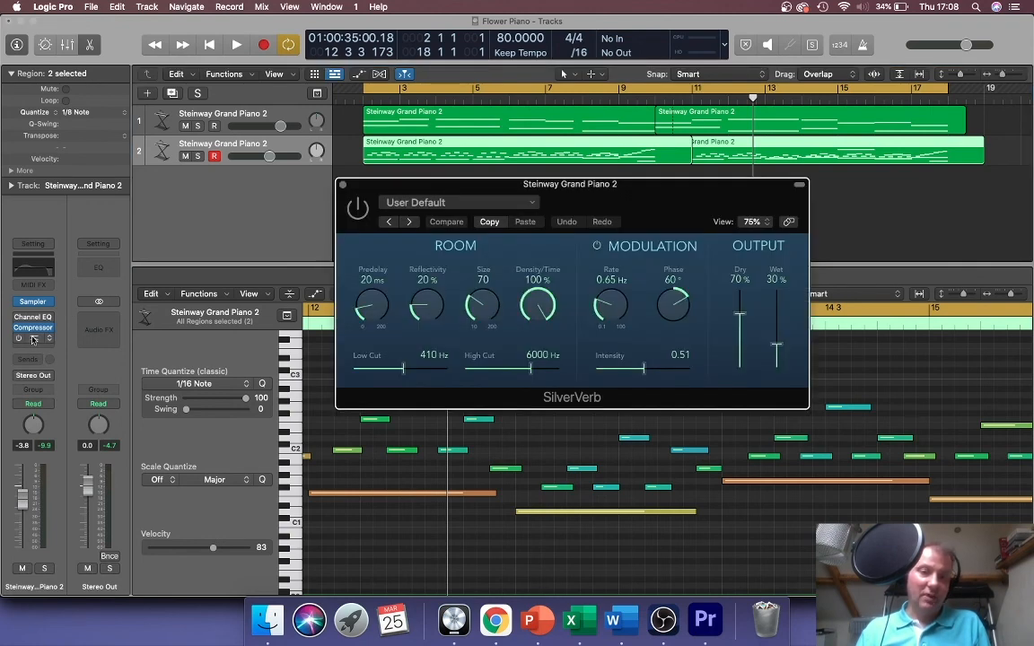
pyautogui.click(17, 340)
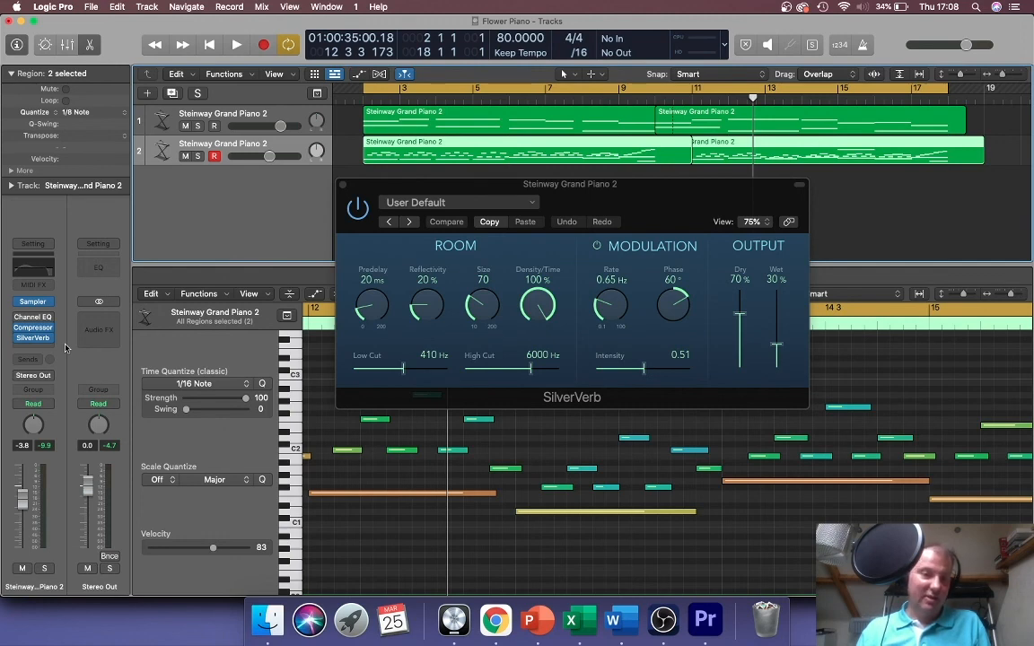
pyautogui.press('space')
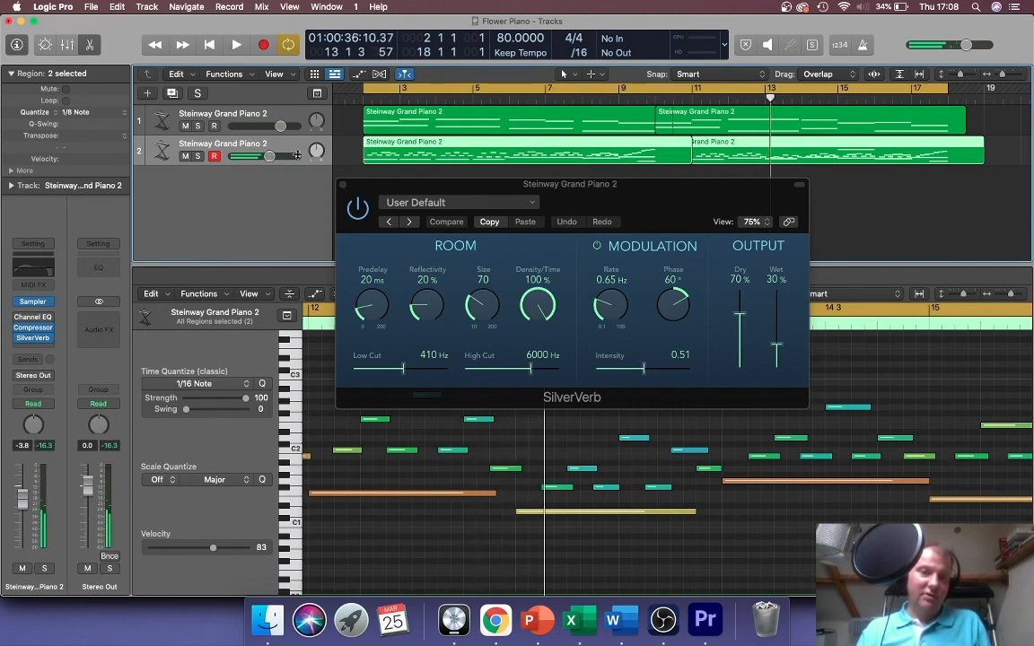
# Turn on the Compressor and SilverVerb on the first piano track and play back both tracks.
pyautogui.click(287, 112)
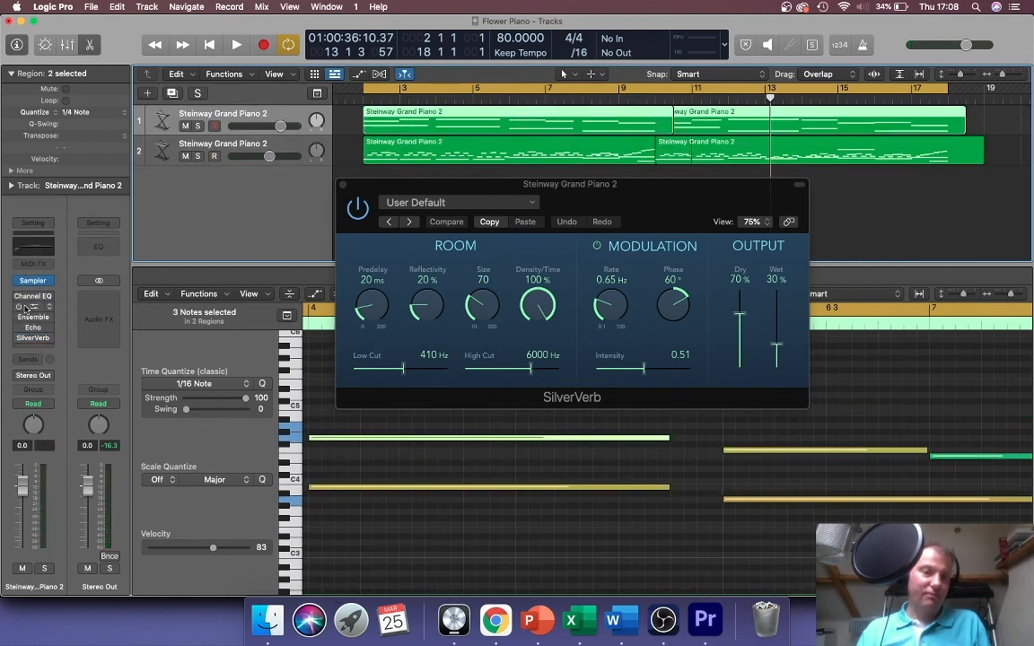
pyautogui.click(19, 308)
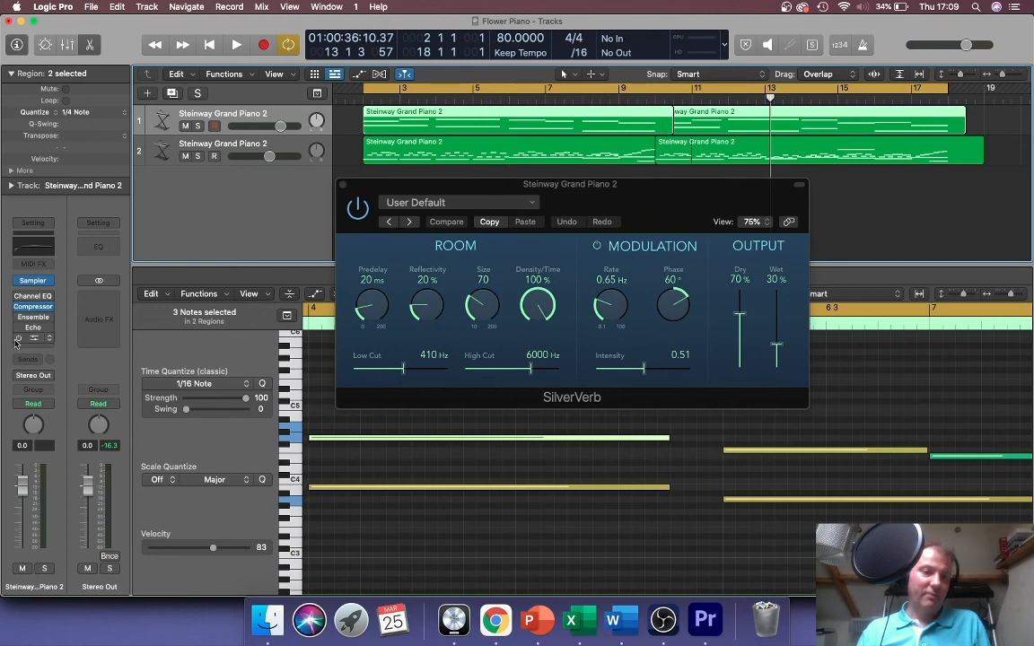
pyautogui.click(18, 339)
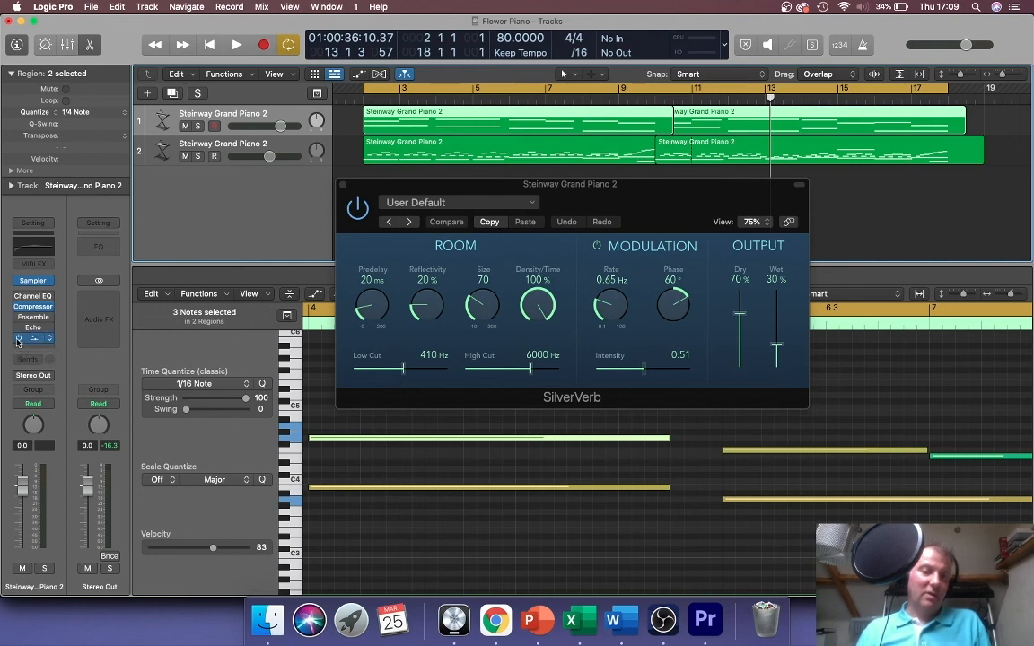
pyautogui.press('space')
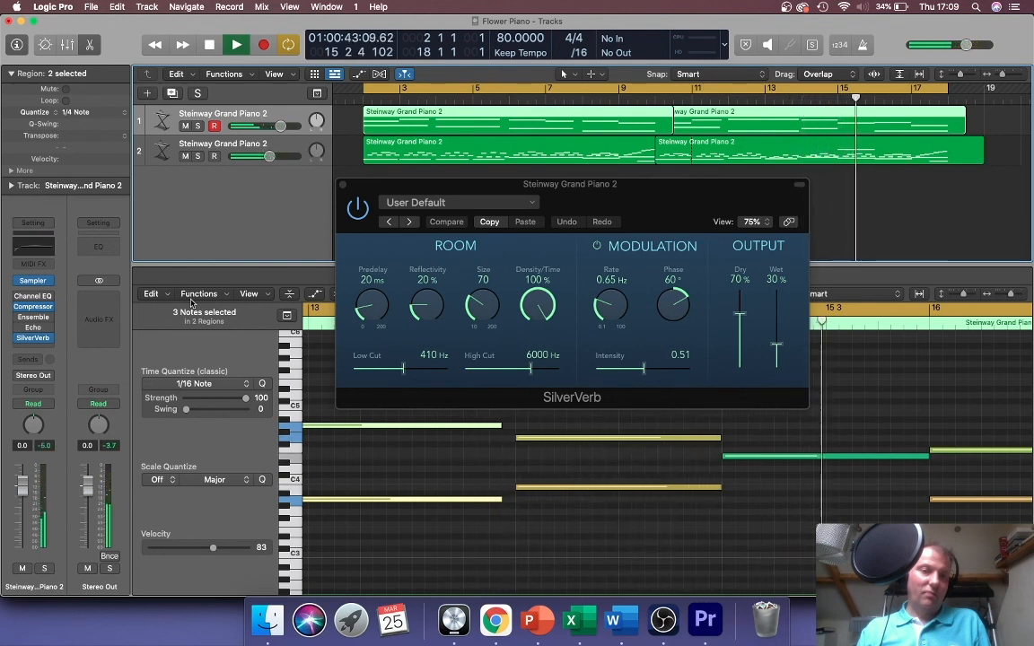
pyautogui.press('space')
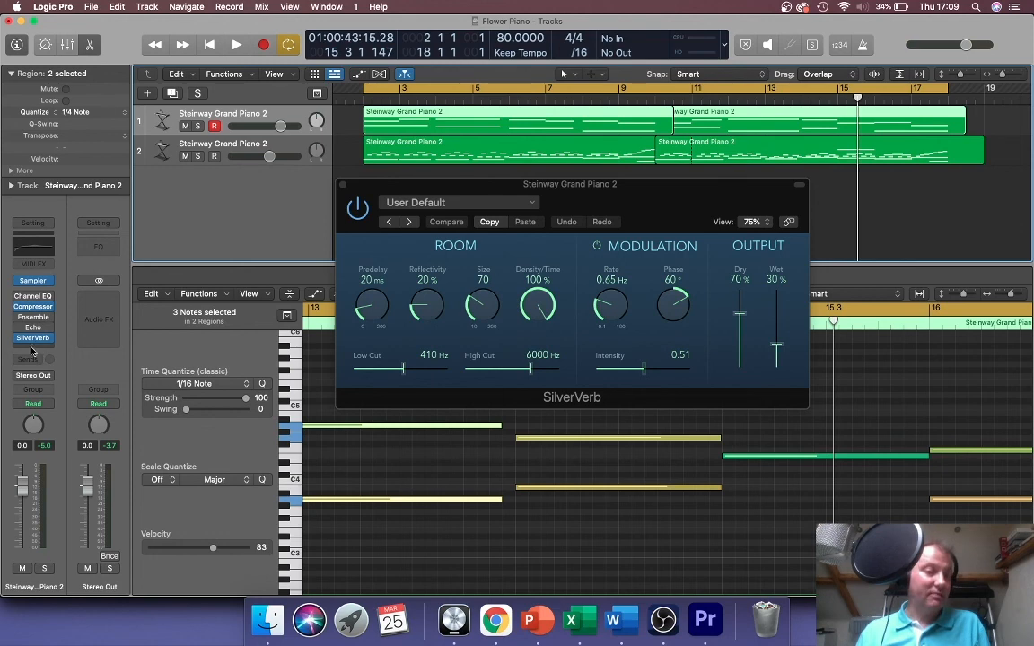
pyautogui.click(32, 347)
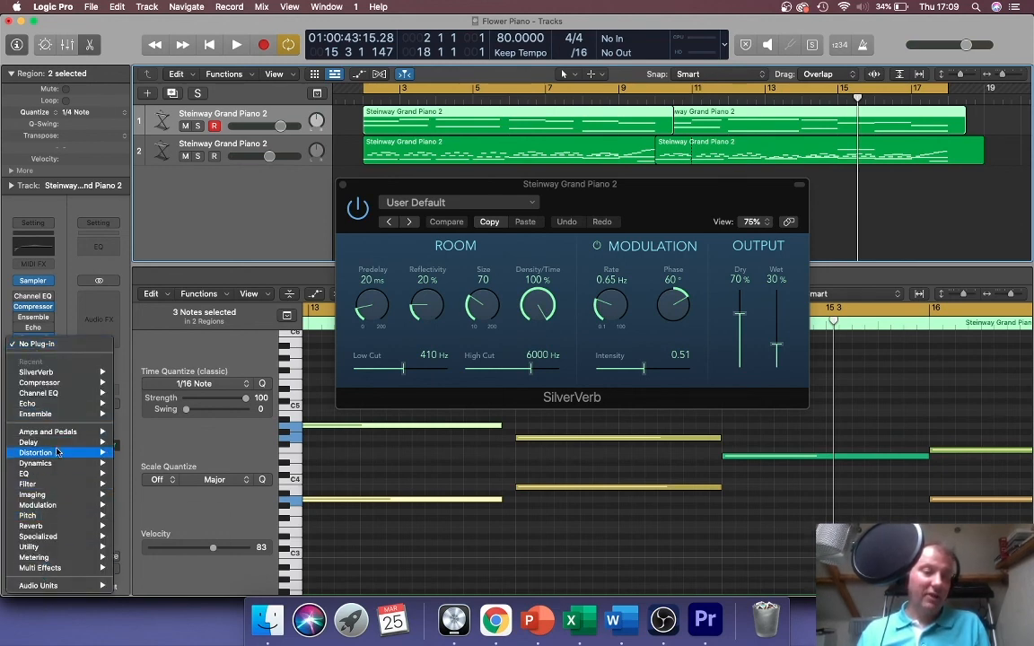
pyautogui.moveTo(42, 585)
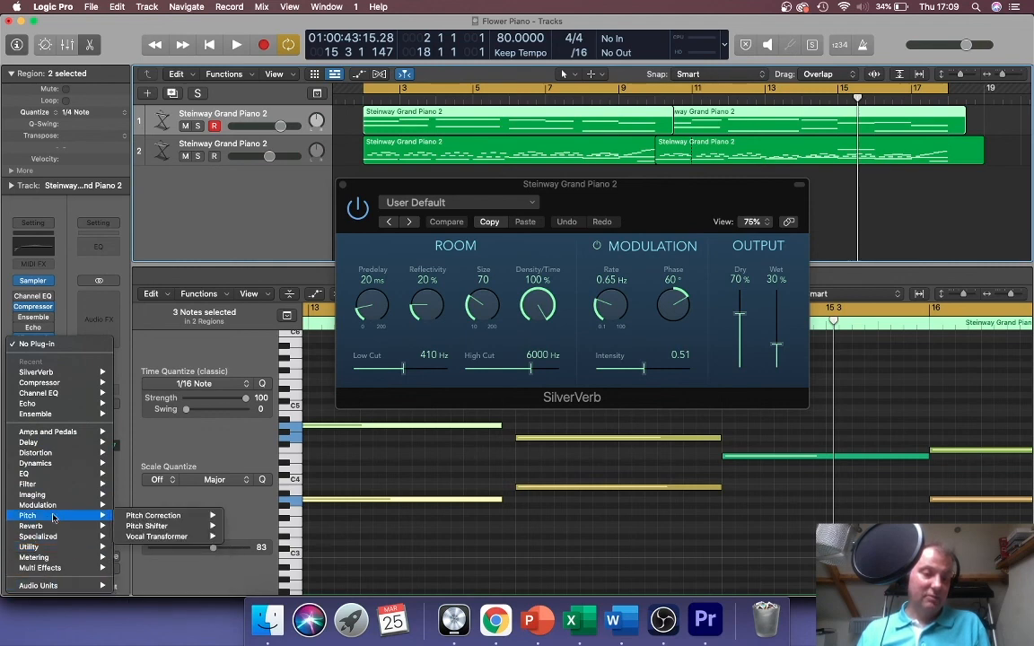
pyautogui.moveTo(54, 465)
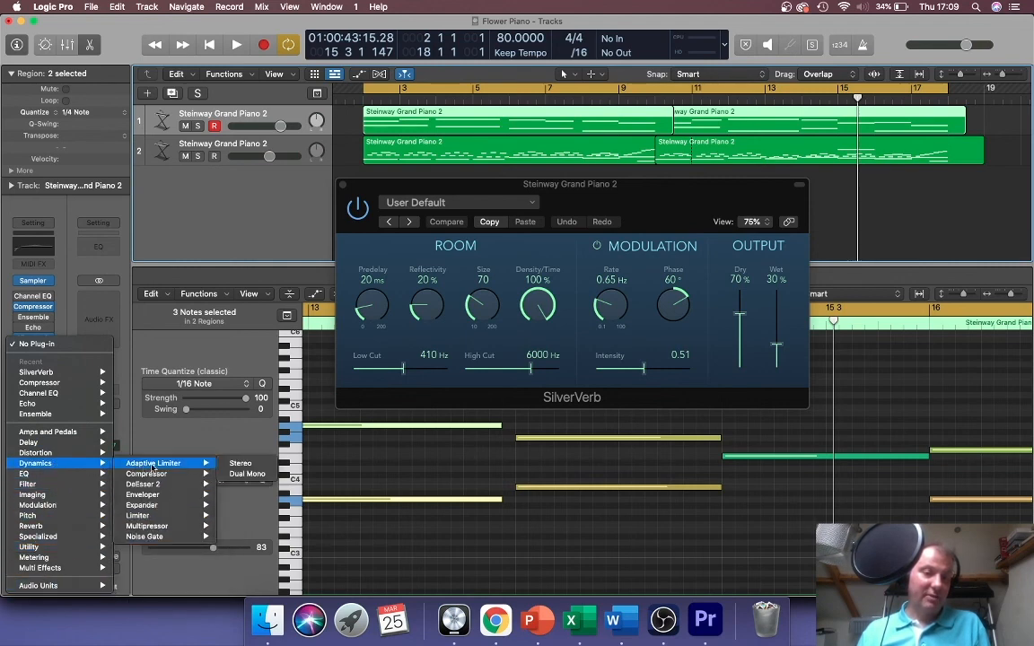
pyautogui.moveTo(155, 478)
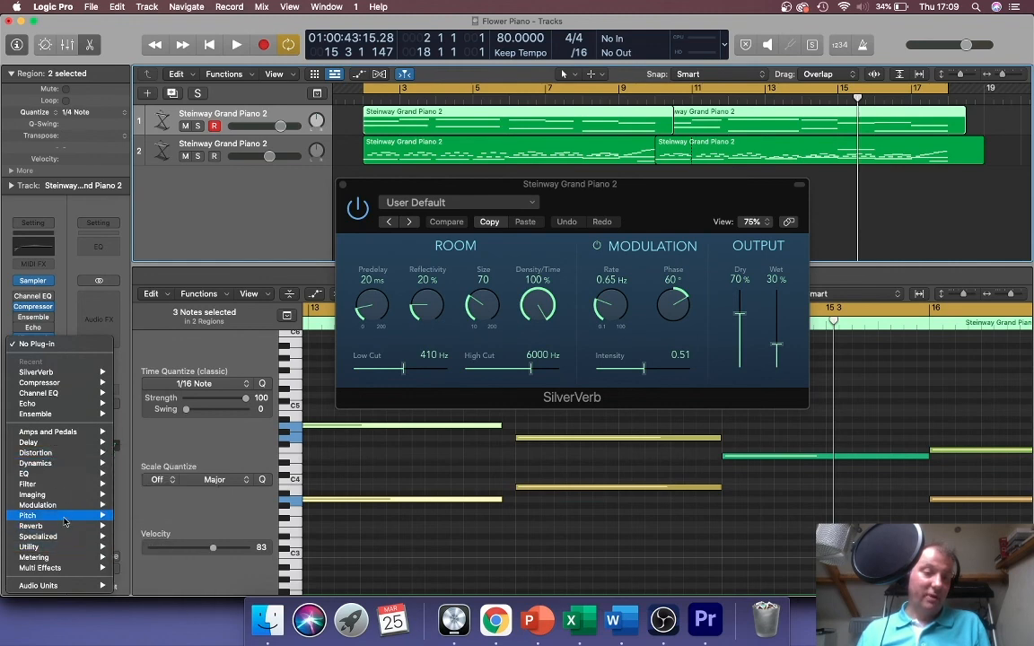
pyautogui.moveTo(65, 528)
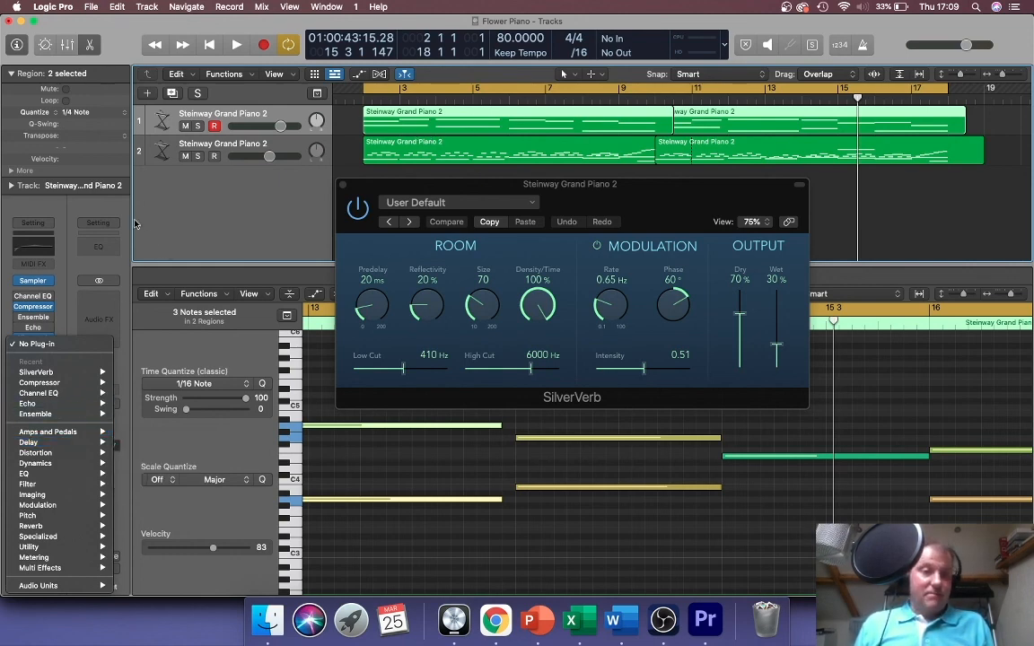
pyautogui.click(86, 372)
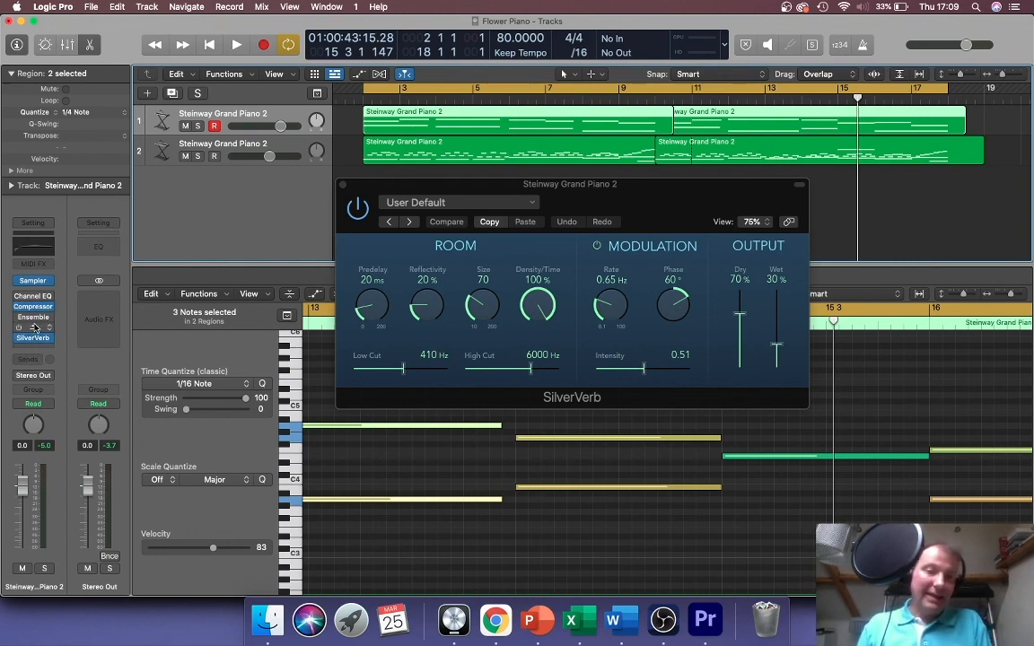
# Open the Echo on the first piano track and try its wet level at 80% and 22% during playback.
pyautogui.click(34, 328)
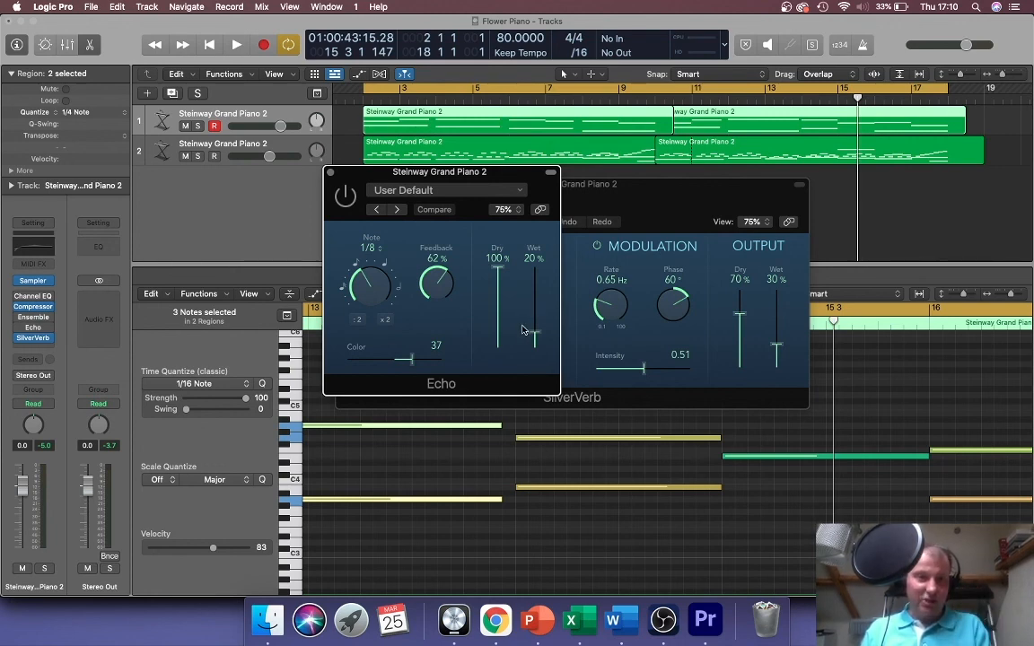
pyautogui.press('space')
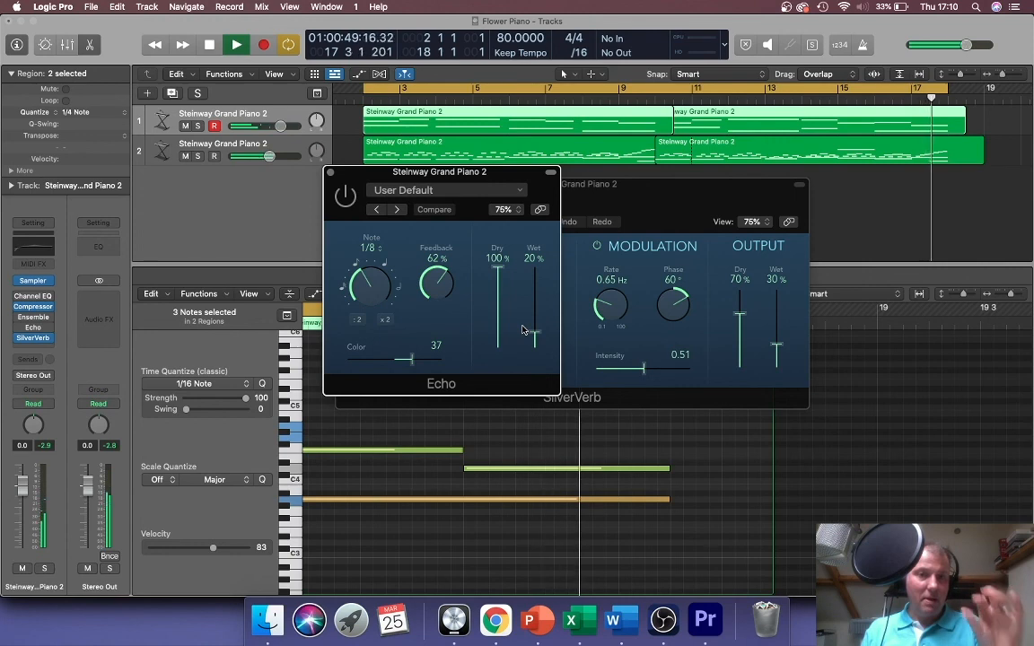
pyautogui.press('space')
pyautogui.moveTo(535, 337); pyautogui.dragTo(539, 275)
pyautogui.press('space')
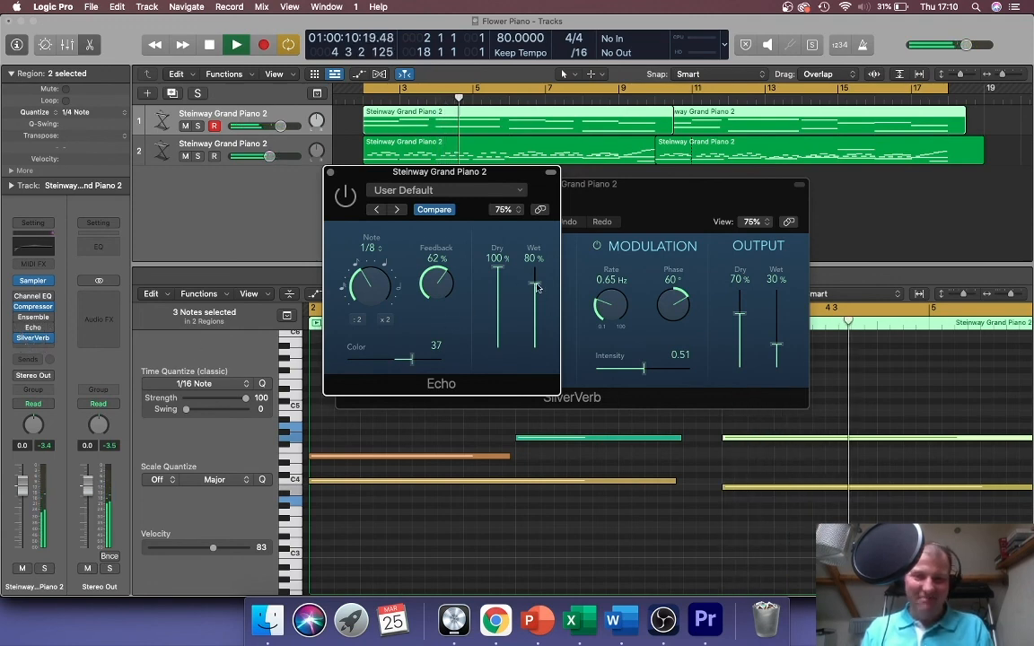
pyautogui.moveTo(535, 284); pyautogui.dragTo(535, 335)
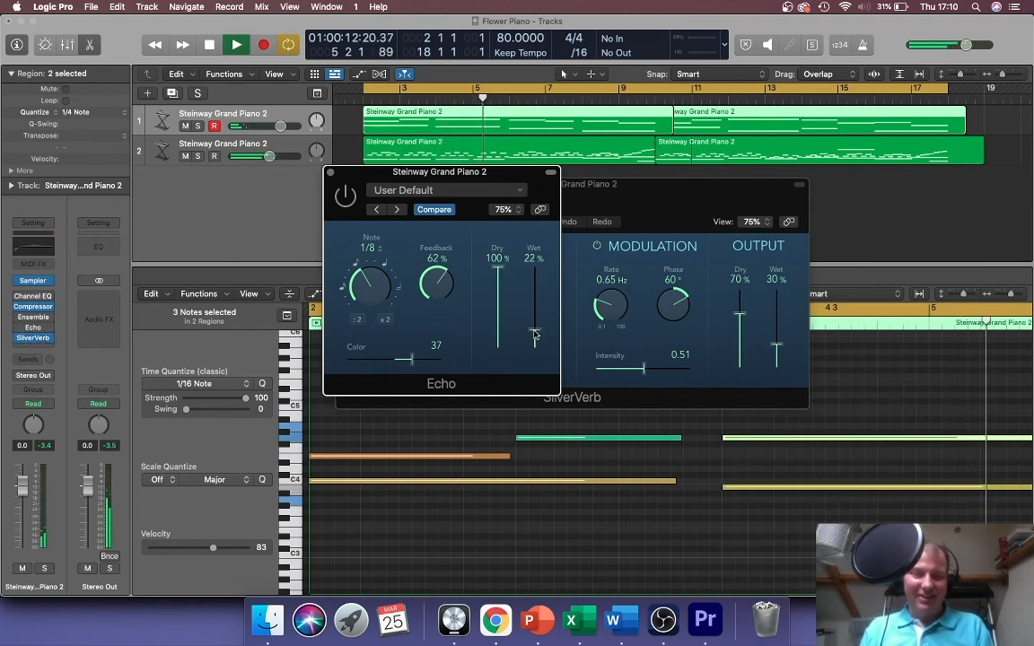
pyautogui.press('space')
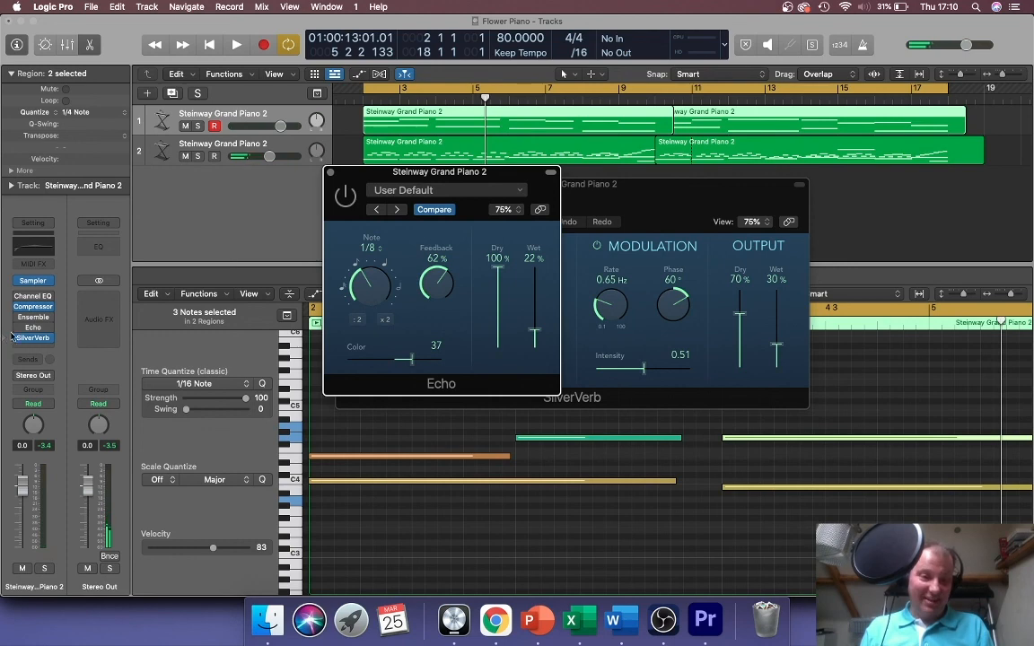
# Turn on the Echo, audition its wet level at 100% during playback, lower it to 19%, and stop playback.
pyautogui.click(19, 331)
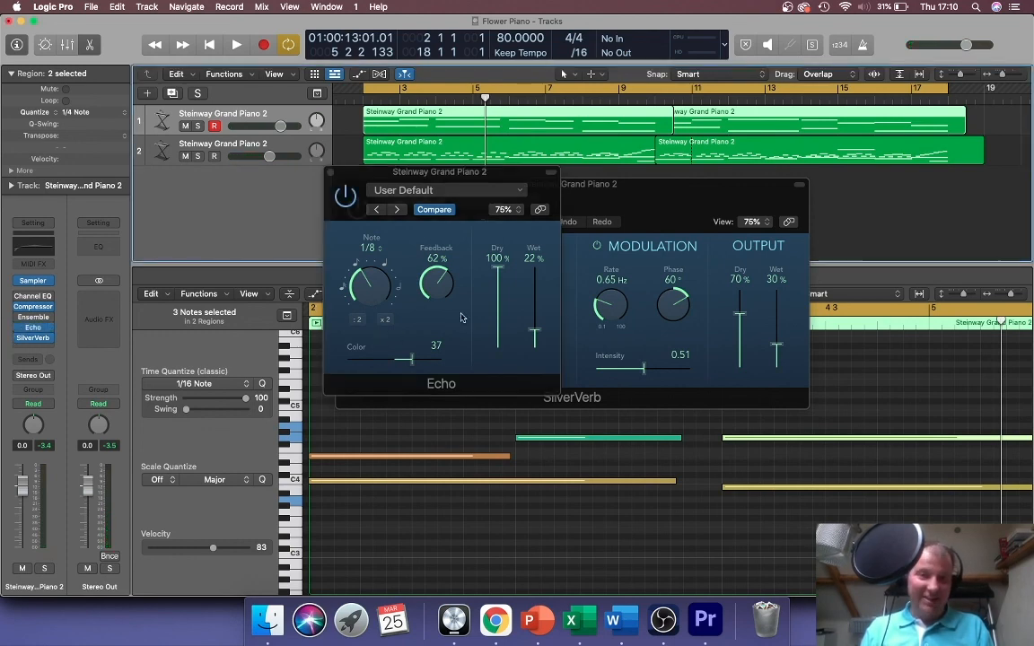
pyautogui.press('space')
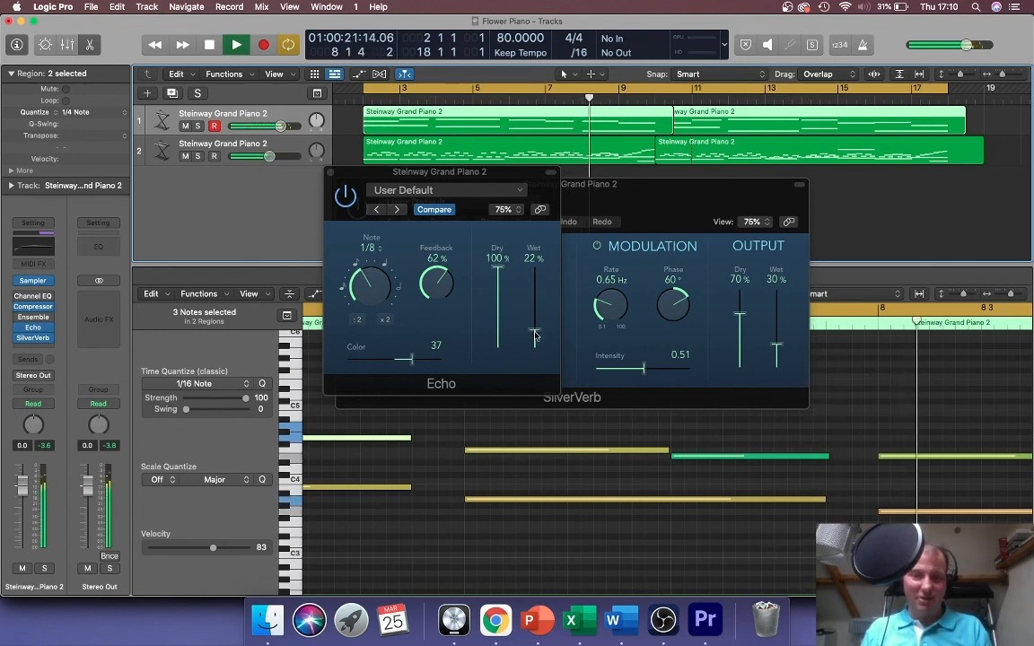
pyautogui.click(535, 334)
pyautogui.moveTo(535, 334); pyautogui.dragTo(538, 271)
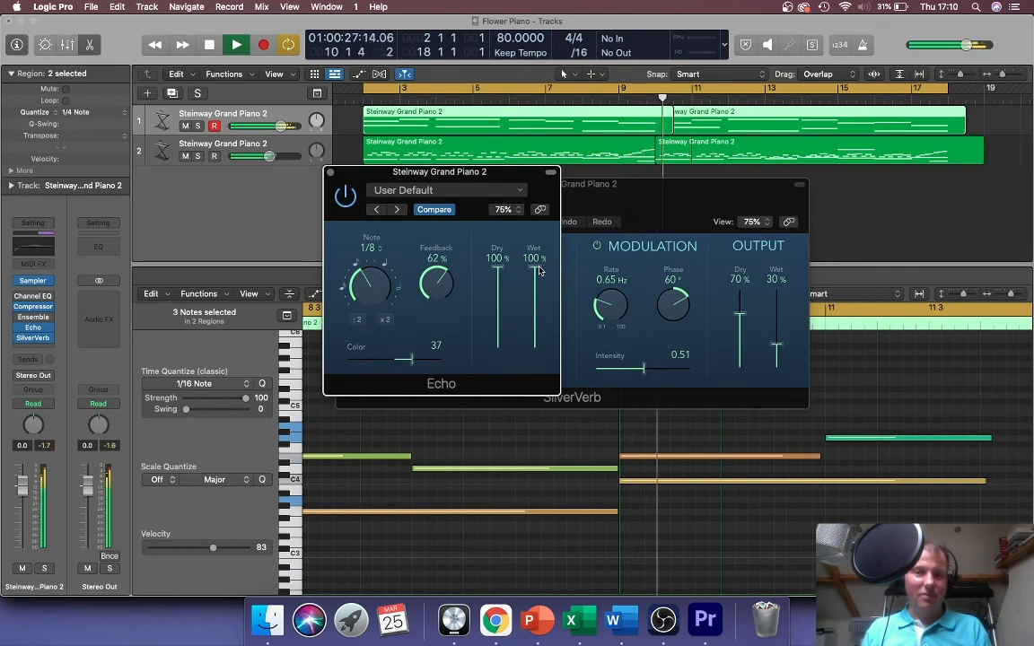
pyautogui.moveTo(539, 271); pyautogui.dragTo(533, 334)
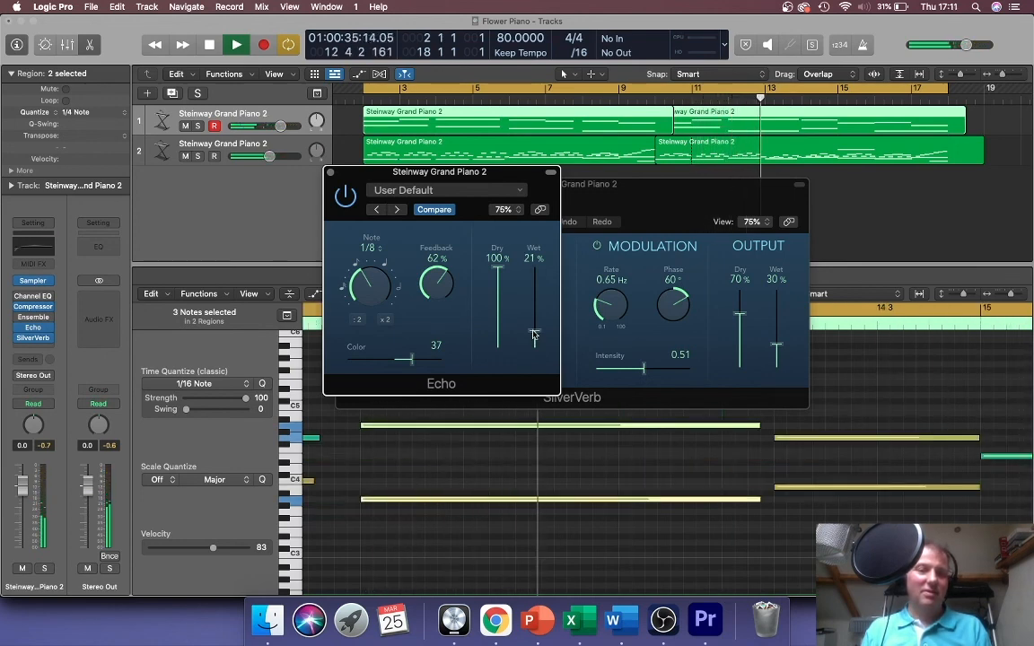
pyautogui.moveTo(533, 334); pyautogui.dragTo(533, 335)
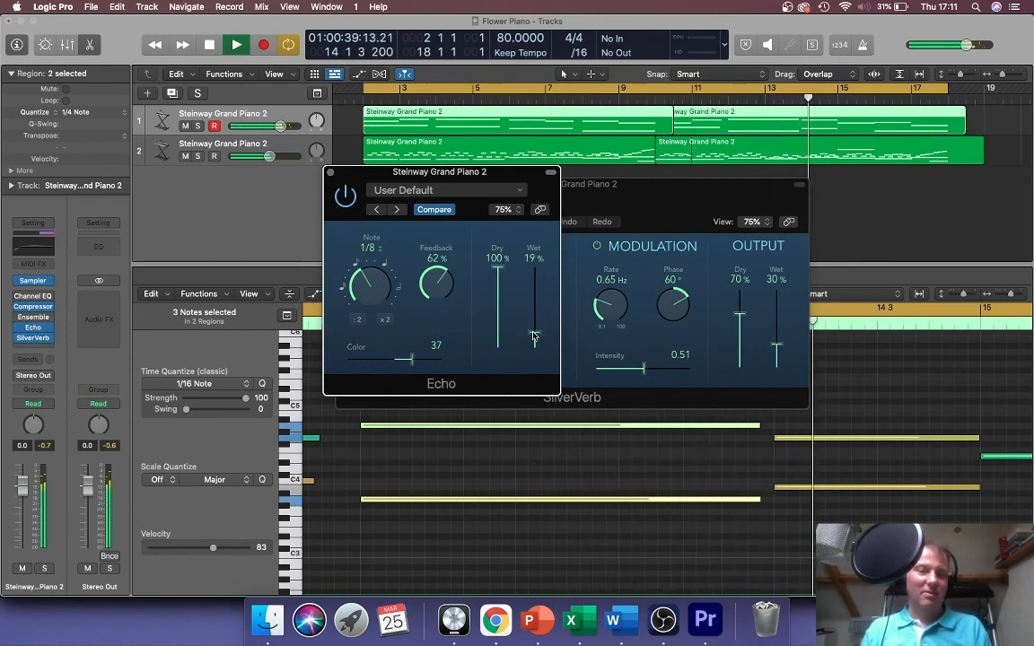
pyautogui.press('space')
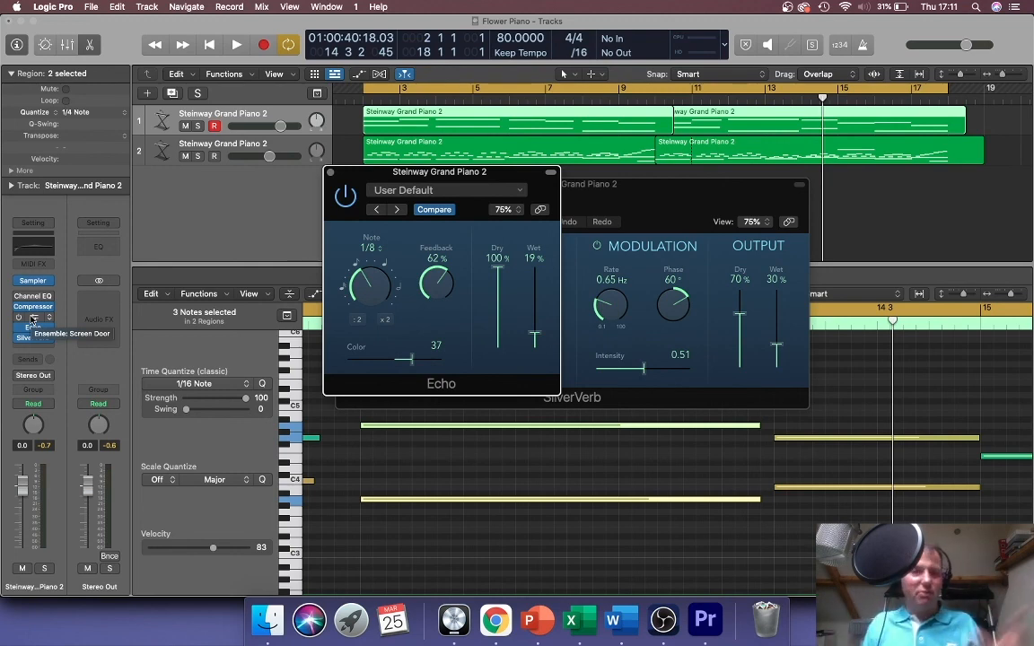
# Open and turn on the Ensemble effect on the first piano track, auditioning it briefly.
pyautogui.click(34, 319)
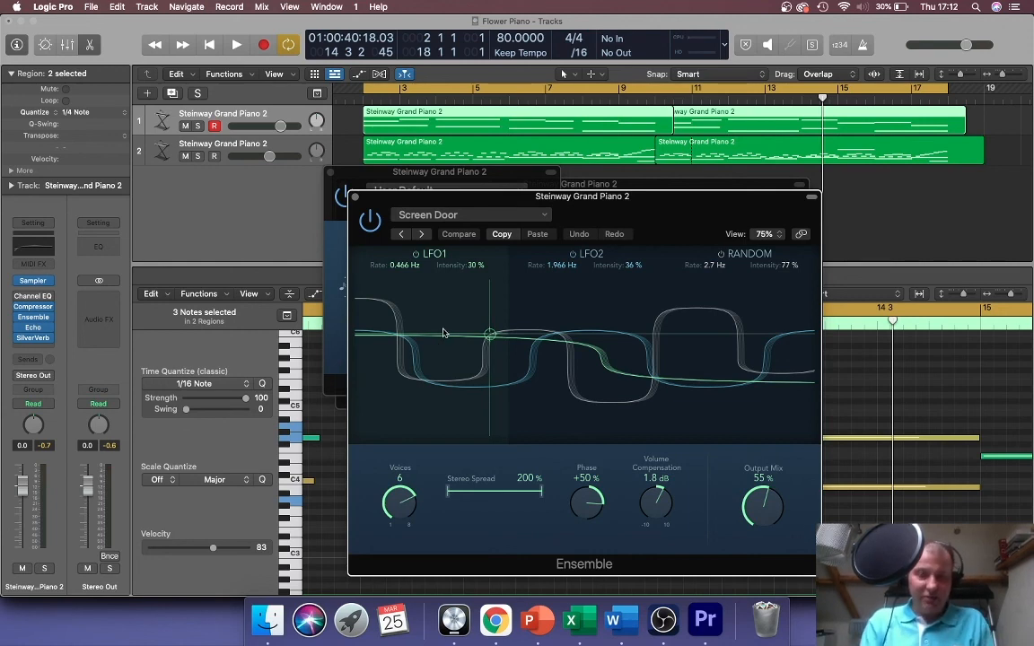
pyautogui.press('space')
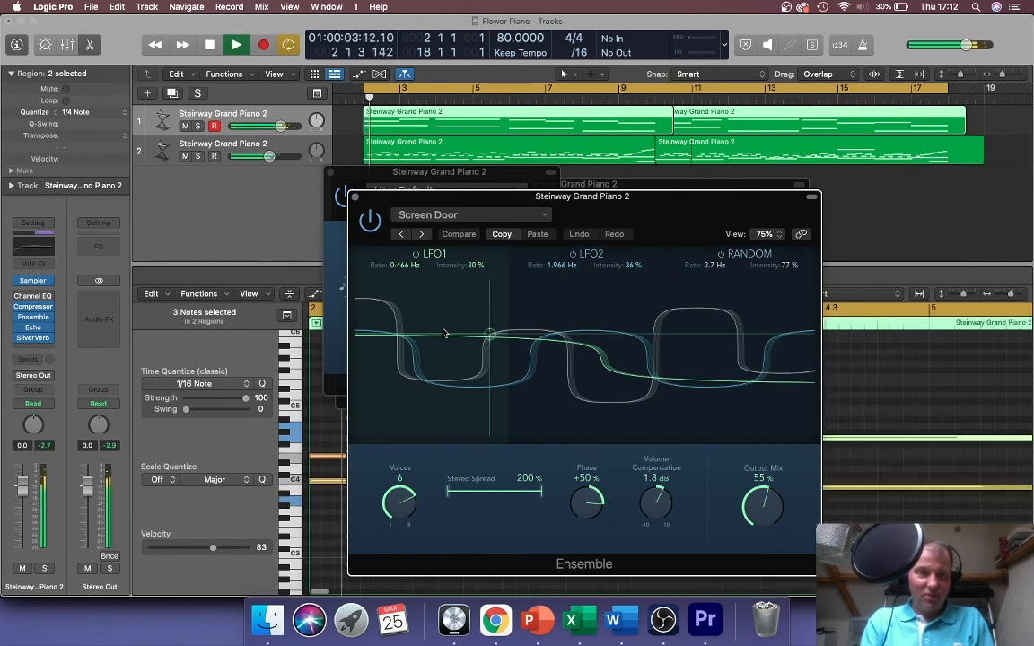
pyautogui.press('space')
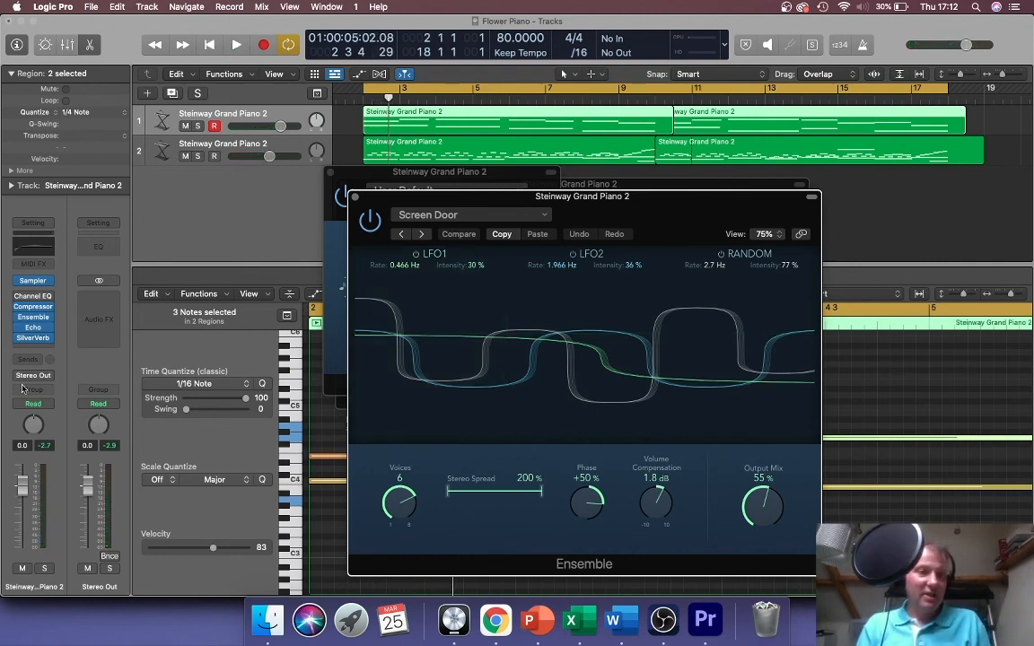
# Open and turn on the Channel EQ on both the first and second piano tracks.
pyautogui.click(34, 298)
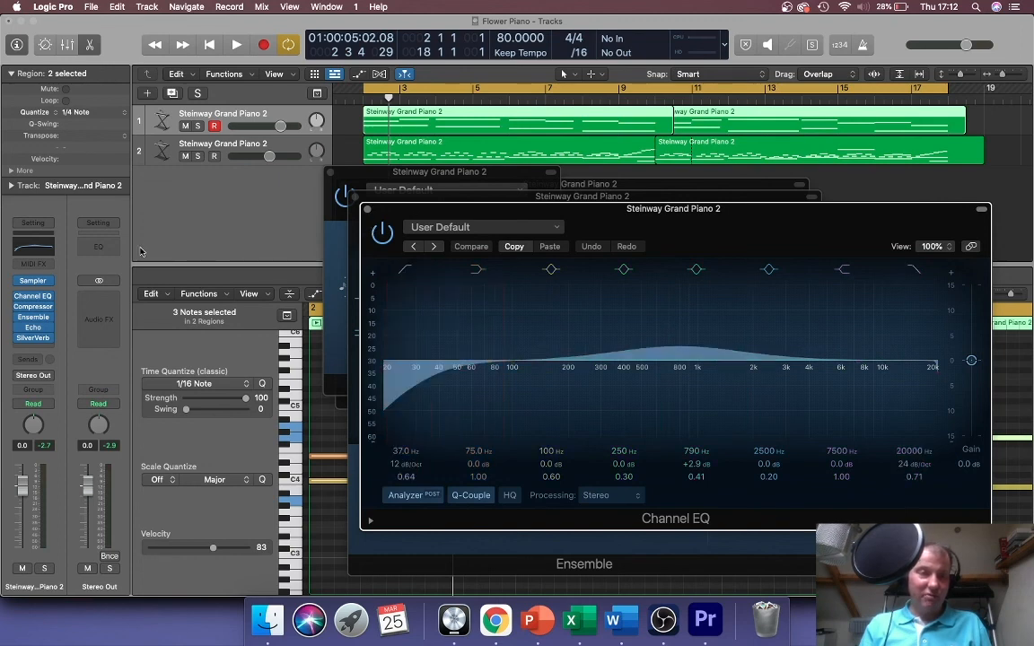
pyautogui.click(285, 148)
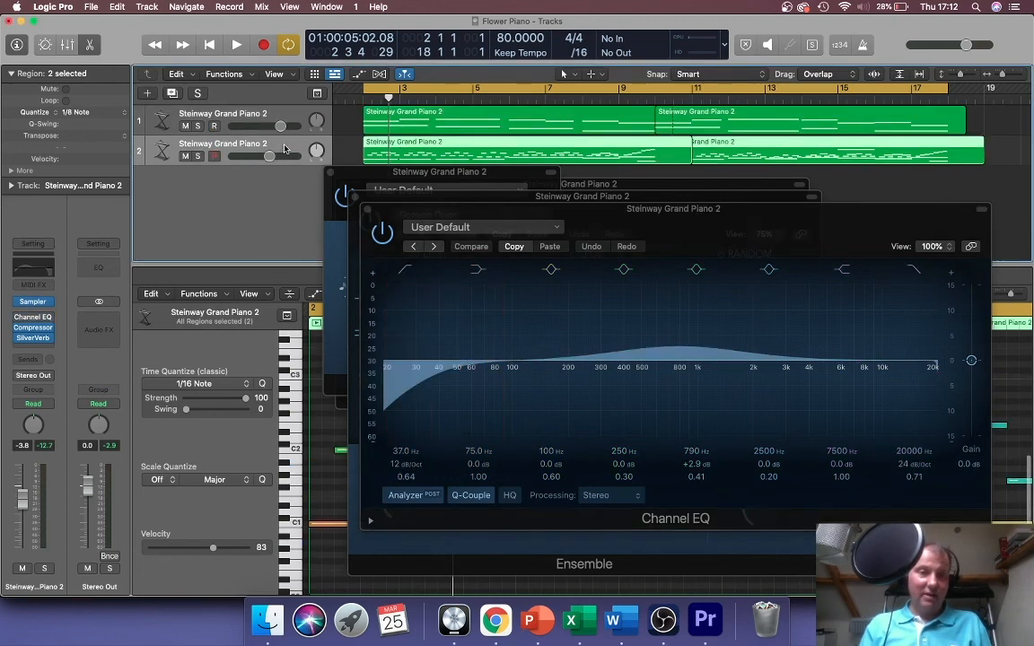
pyautogui.click(34, 320)
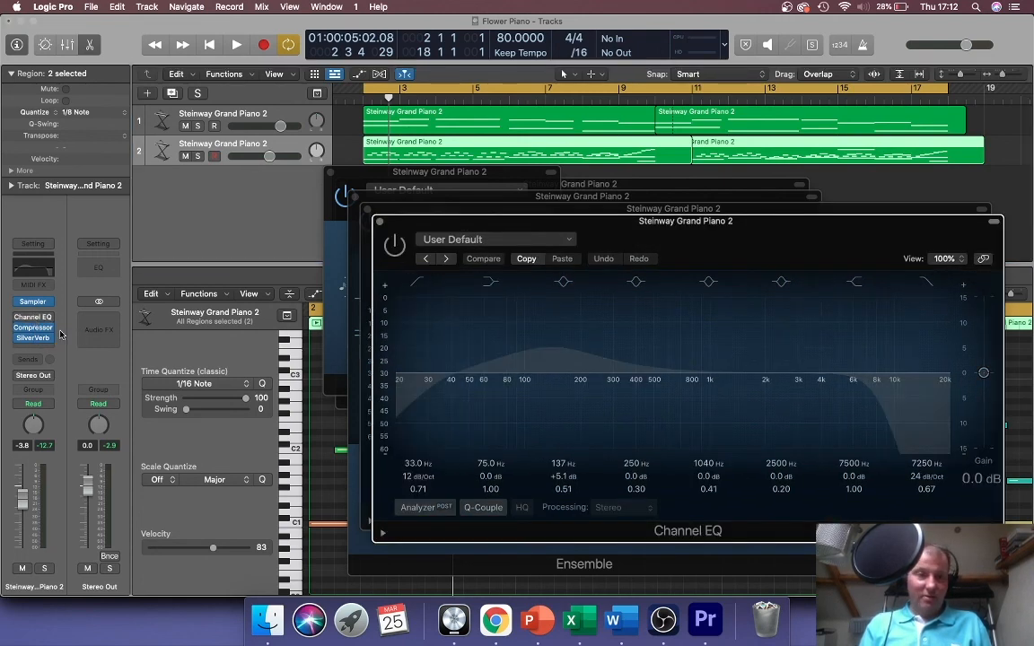
pyautogui.click(393, 245)
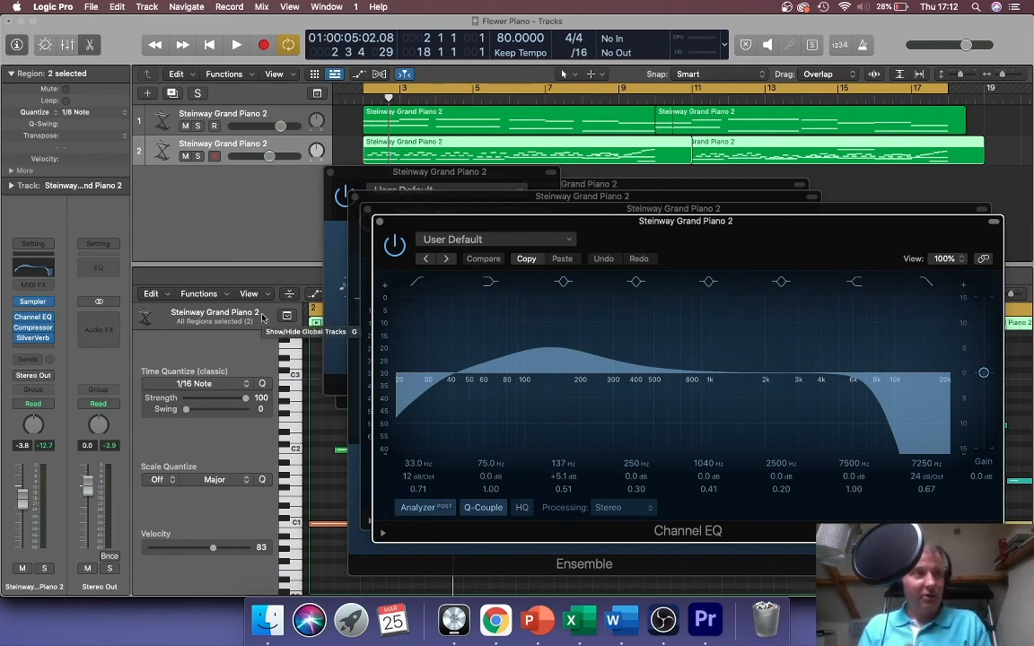
# Play the song, solo the second piano track, the first alone, and both together to compare them, and stop playback.
pyautogui.press('space')
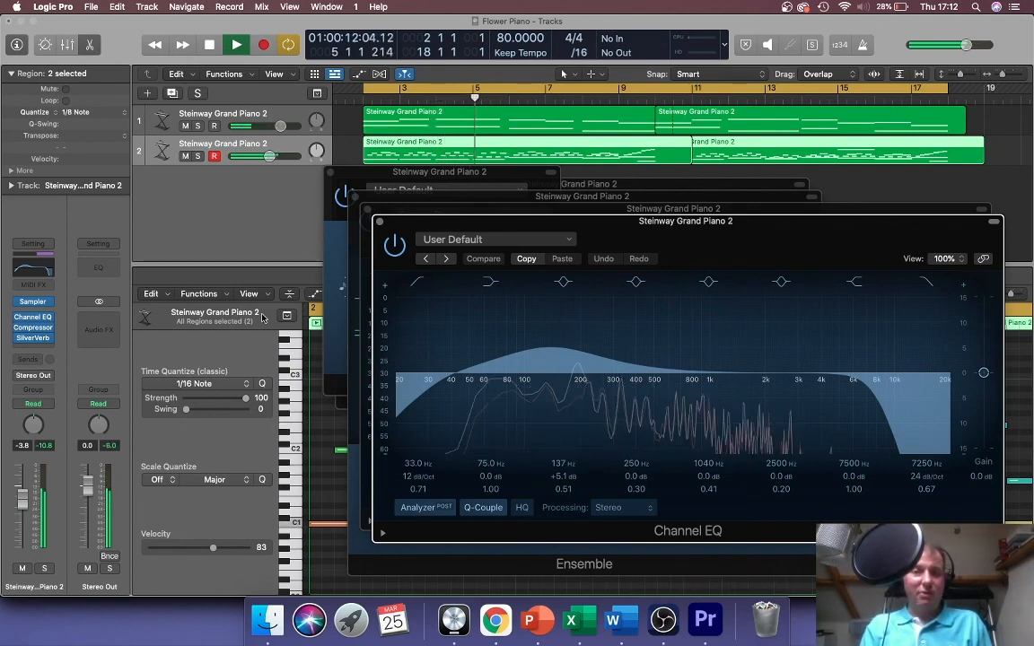
pyautogui.click(198, 156)
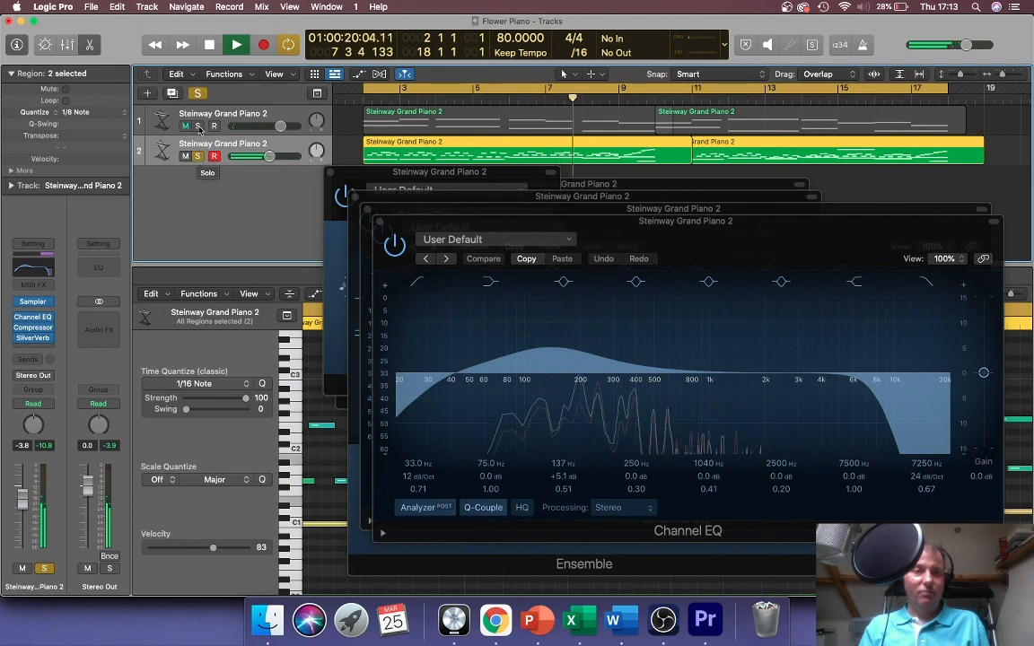
pyautogui.click(199, 127)
pyautogui.click(198, 157)
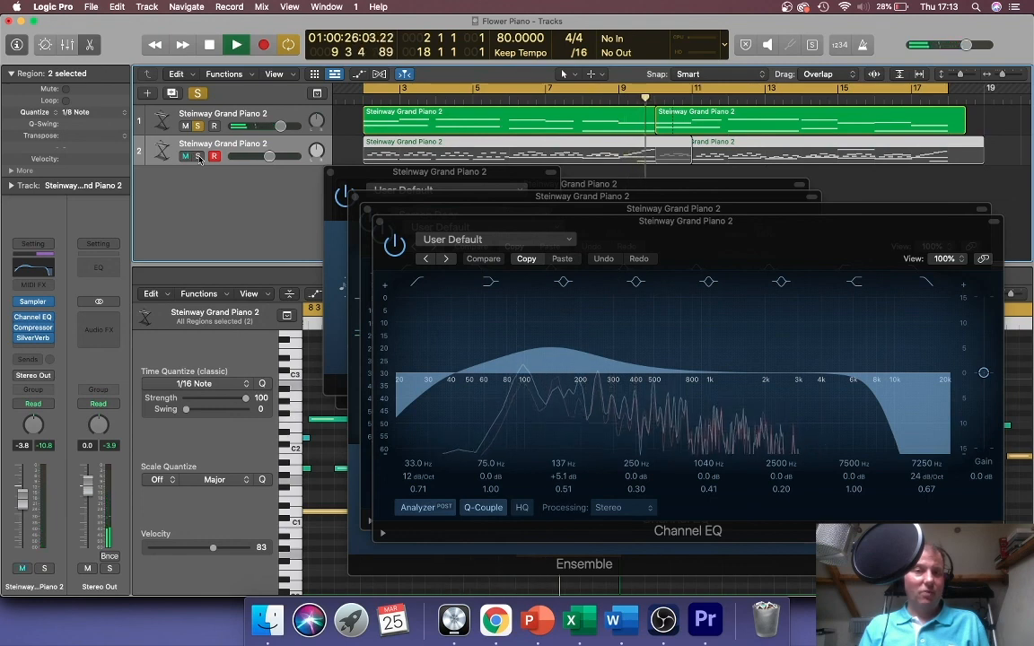
pyautogui.click(198, 156)
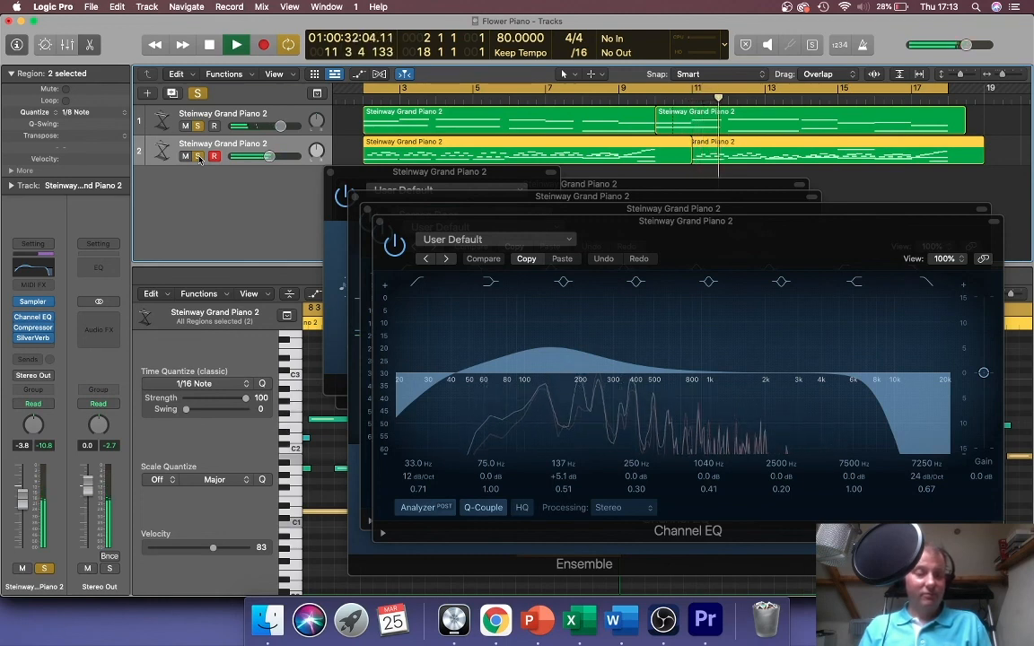
pyautogui.press('space')
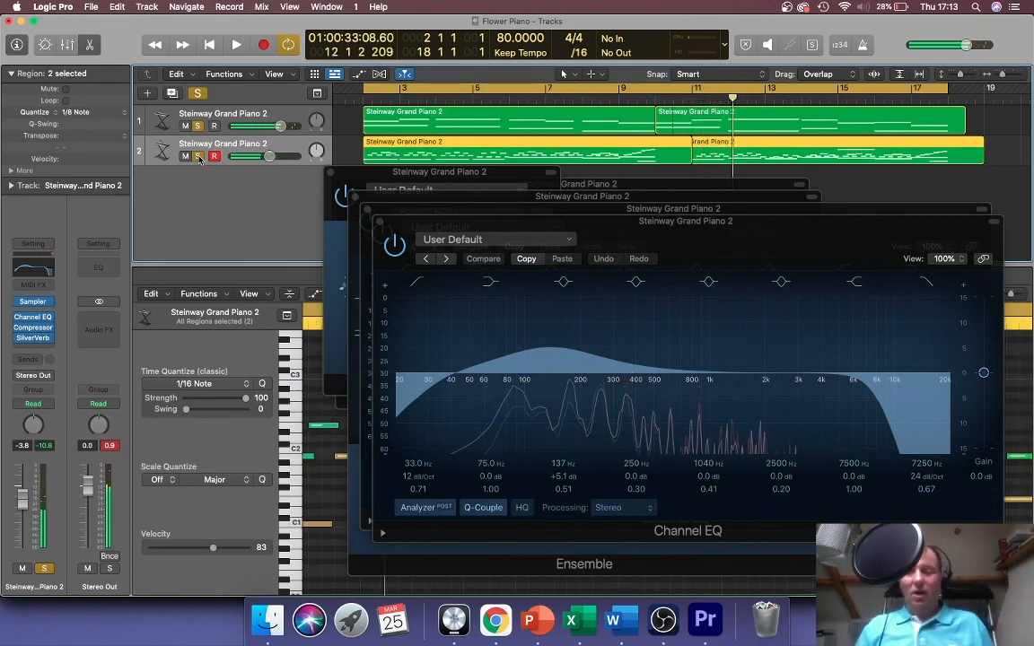